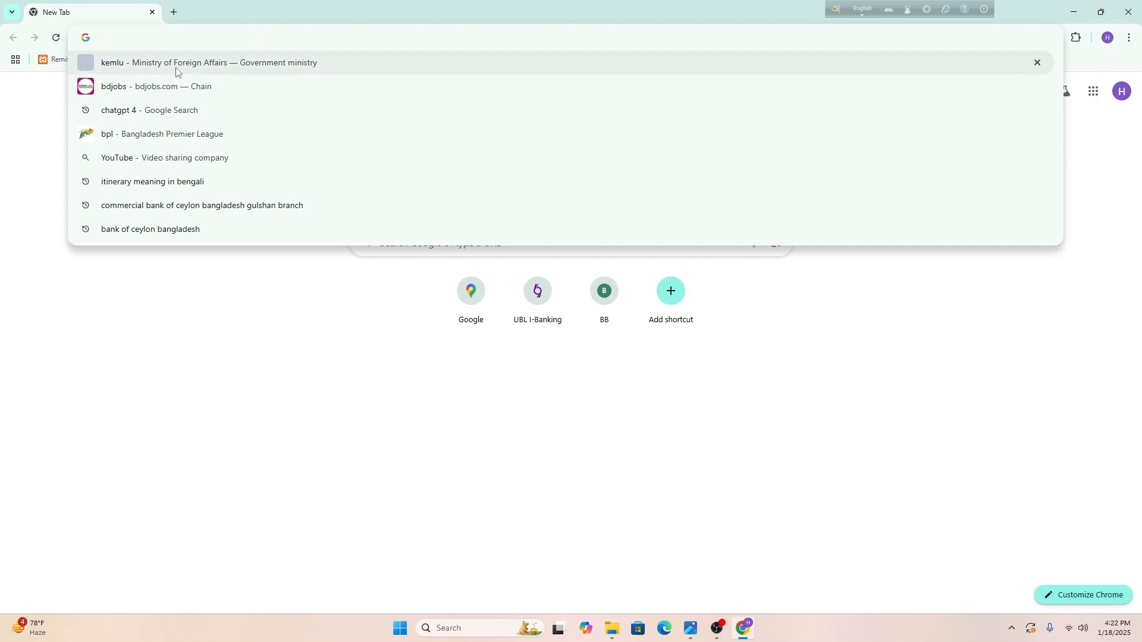
Open the Dhaka embassy site of kemlu.go.id from a web search for kemlu and switch its language to English
left_click(176, 66)
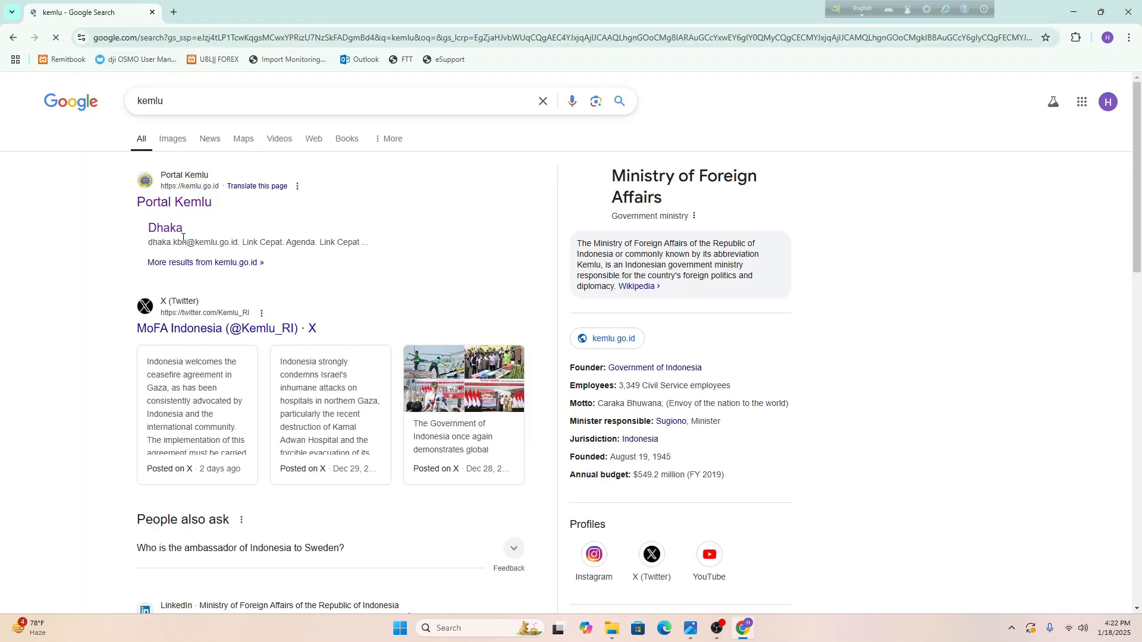
left_click(166, 228)
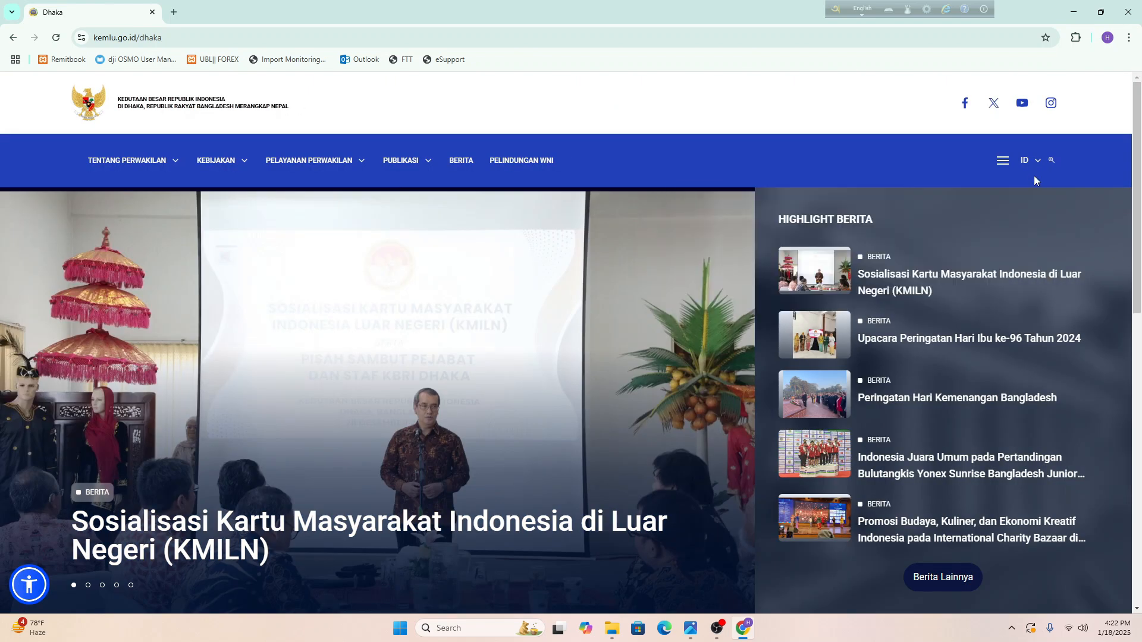
left_click(1039, 164)
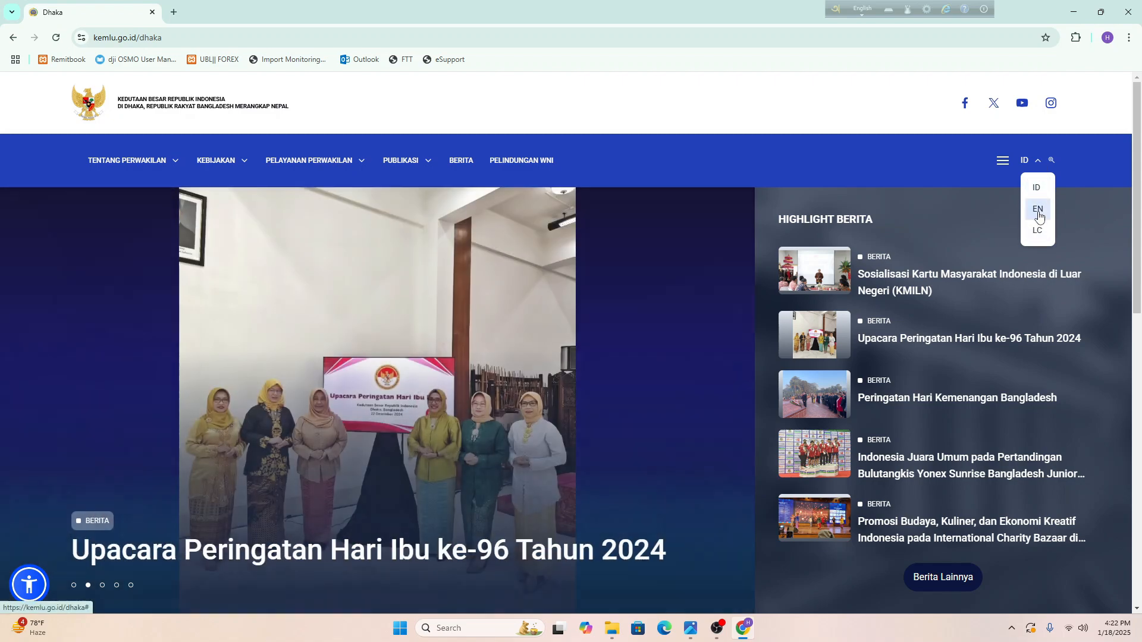
left_click(1037, 209)
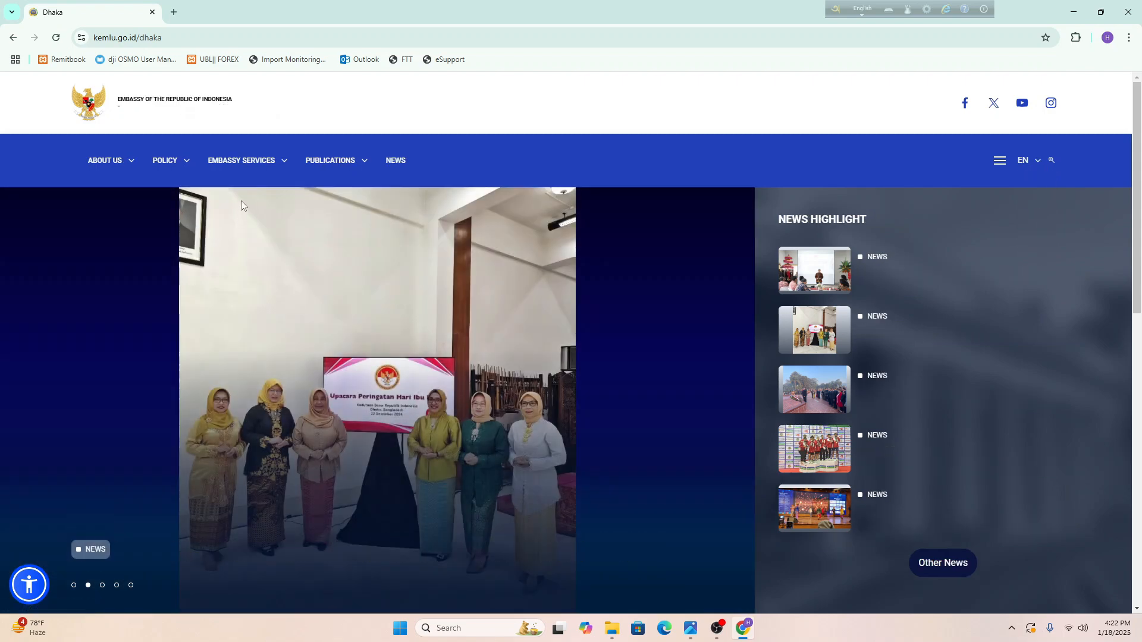
Open the embassy's Visa and Consular Fee page, examine the fees for issuing Indonesian visas, and dismiss the location request
mouse_move(233, 173)
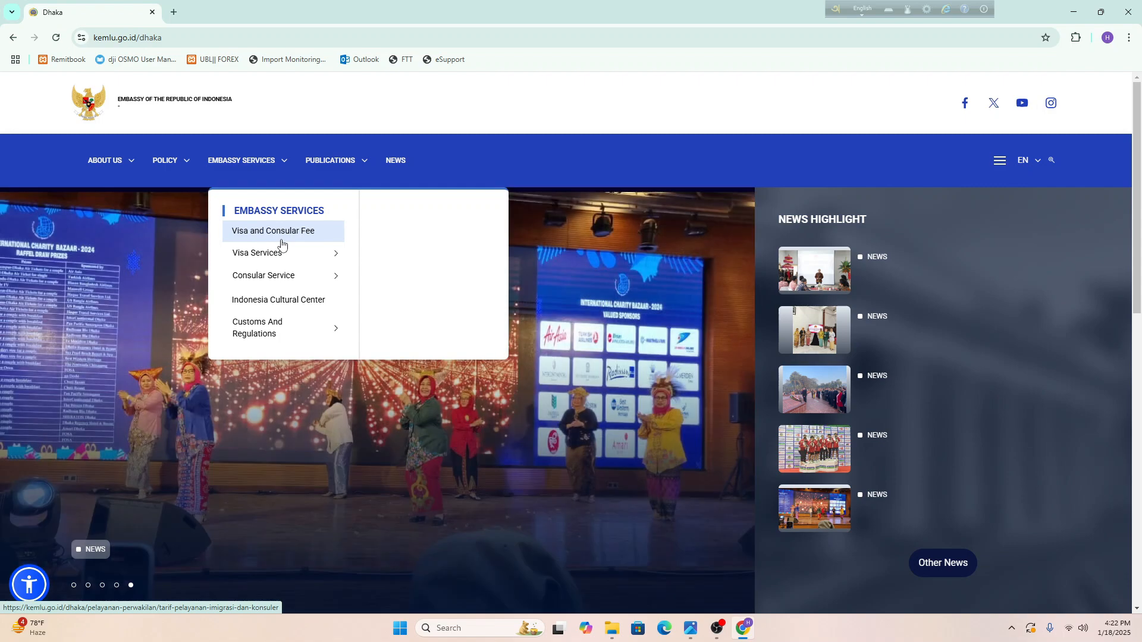
left_click(258, 232)
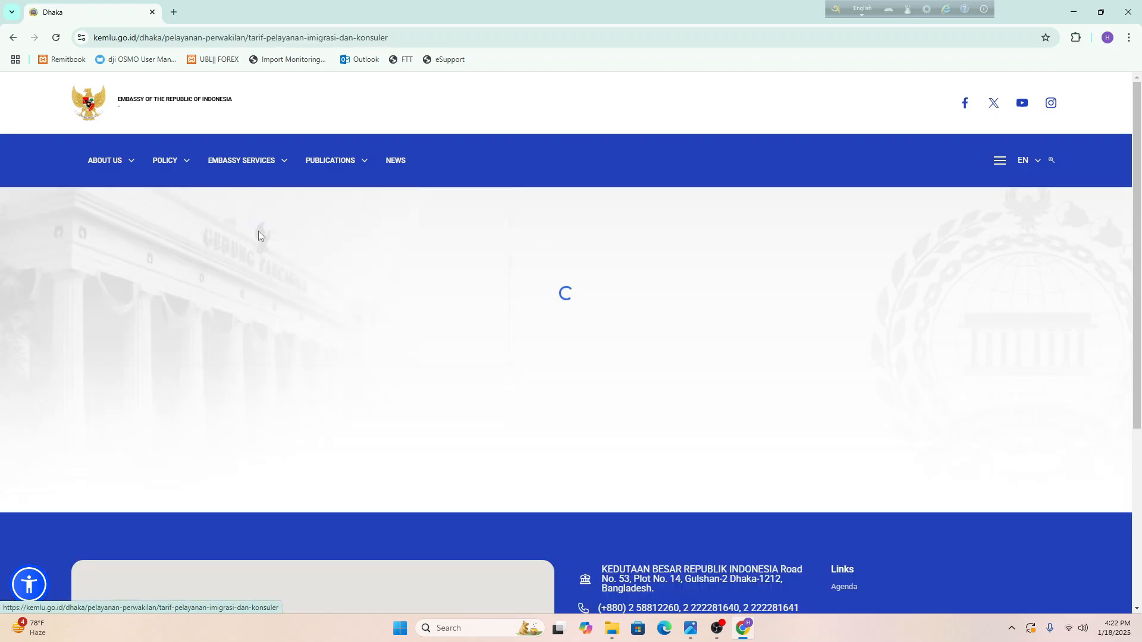
scroll(492, 240, "down", 12)
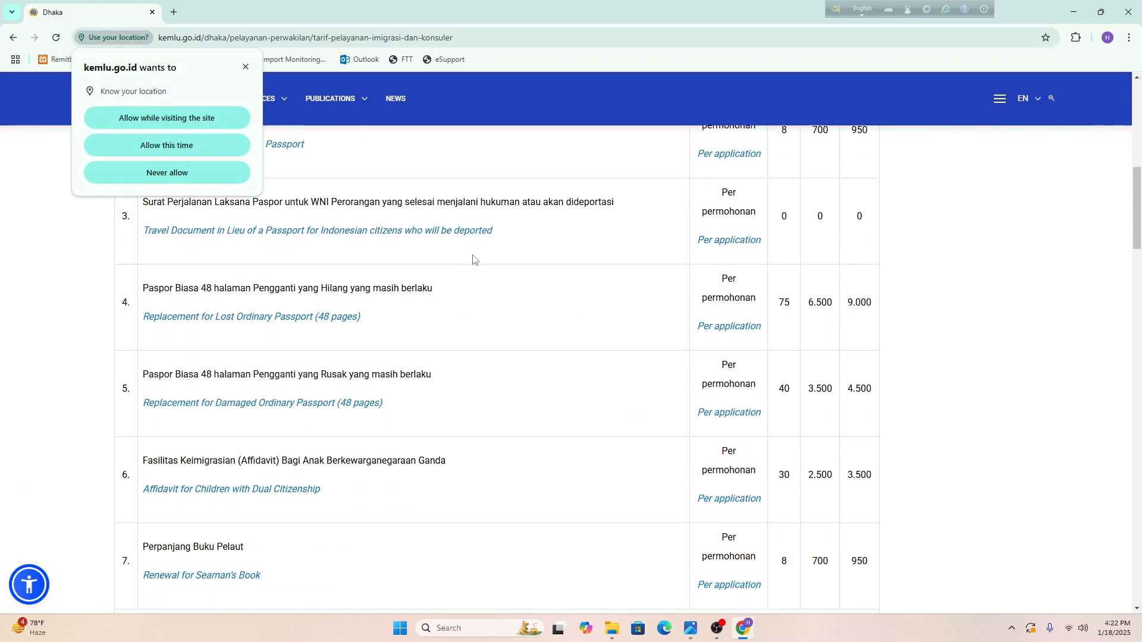
scroll(360, 441, "down", 2)
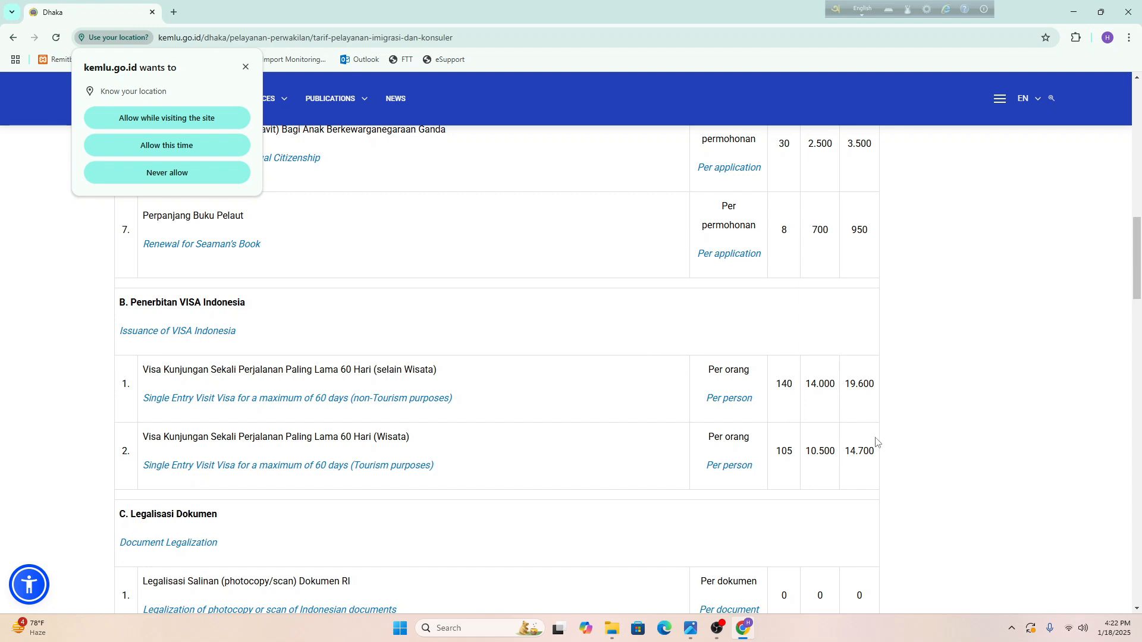
left_click(245, 67)
Open the Visa Application page under Visa Services and read the appointment instructions, document requirements, fees and notes
mouse_move(257, 99)
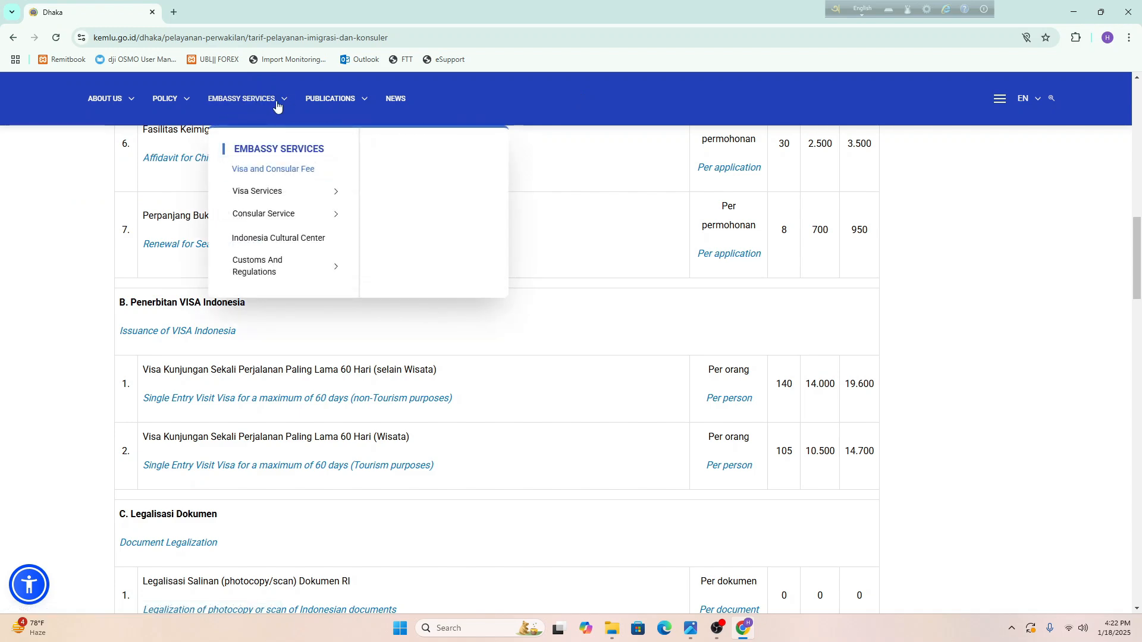
mouse_move(250, 203)
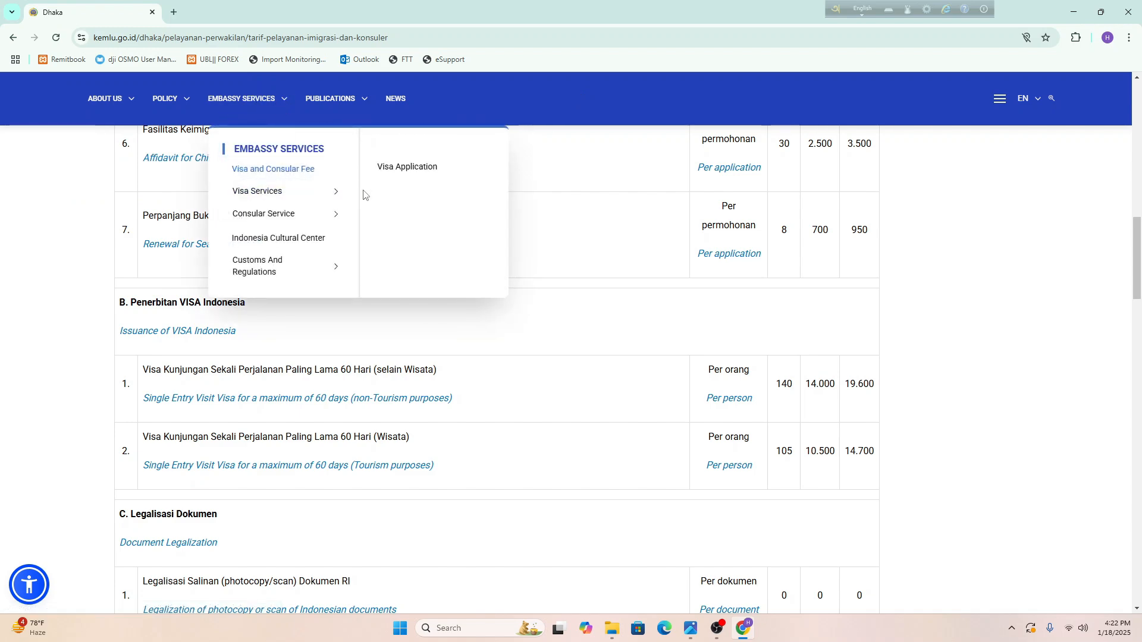
left_click(404, 169)
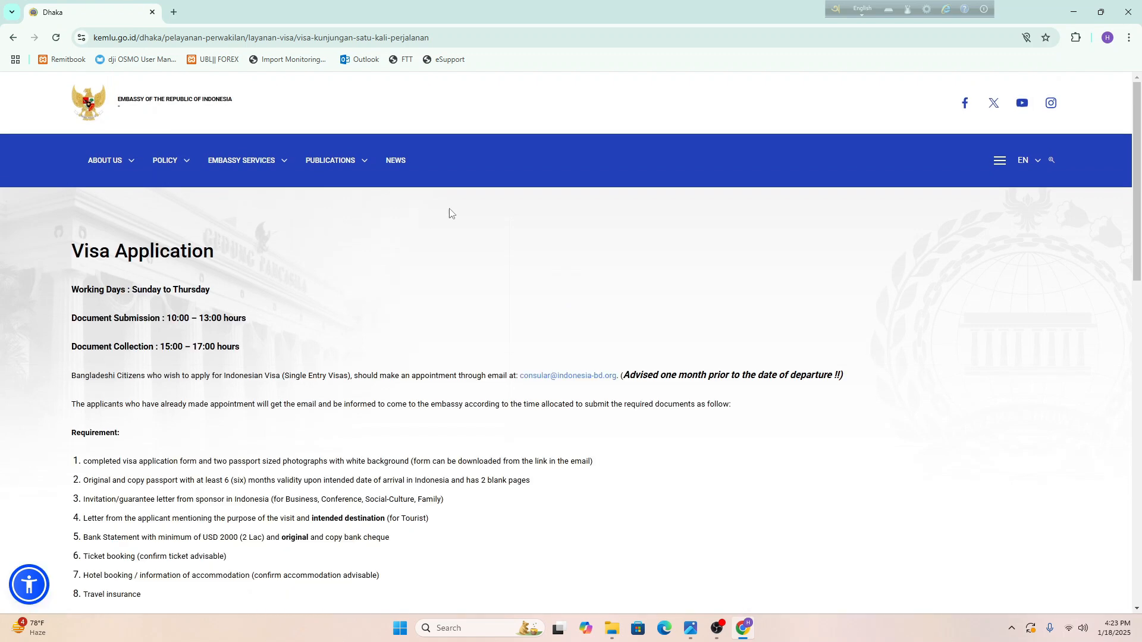
scroll(450, 214, "down", 4)
scroll(357, 297, "up", 4)
scroll(734, 280, "down", 1)
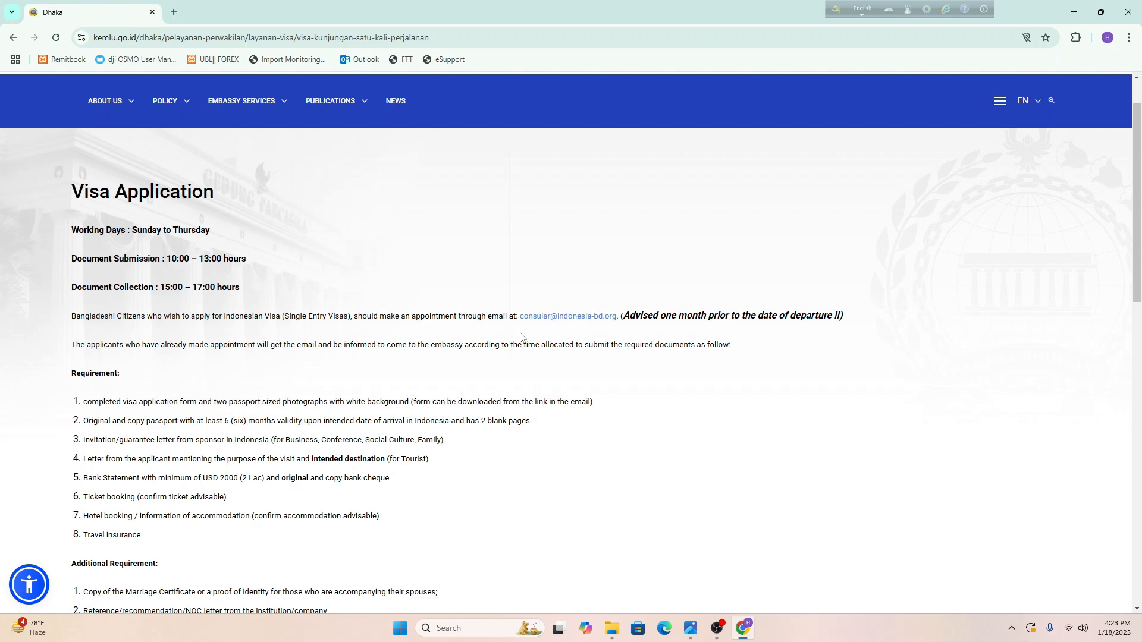
scroll(560, 321, "down", 1)
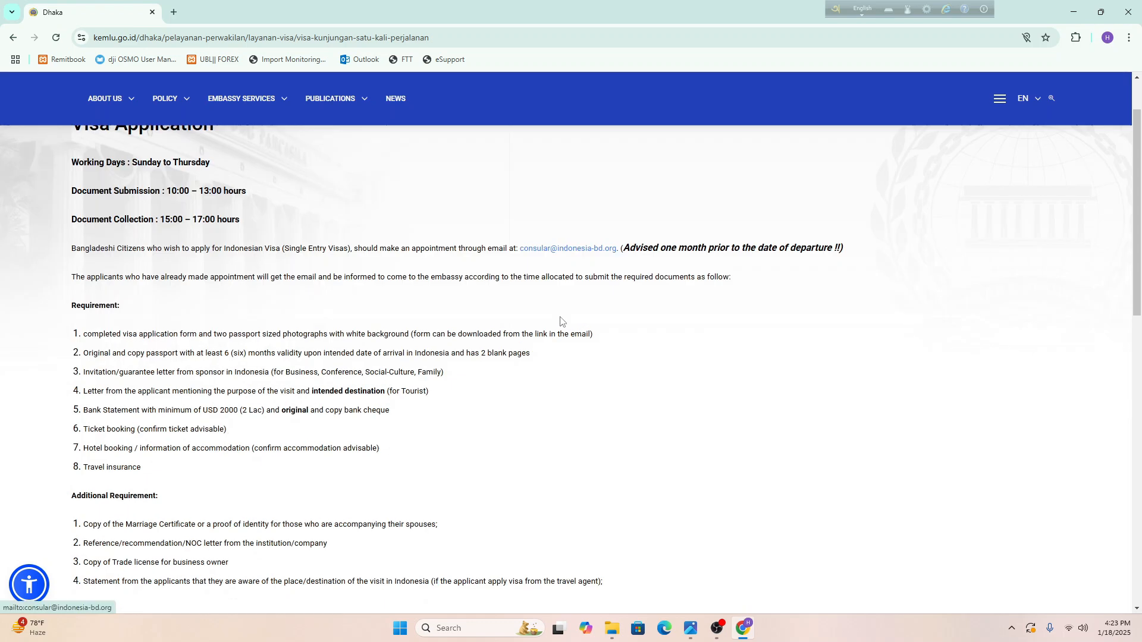
scroll(560, 321, "down", 2)
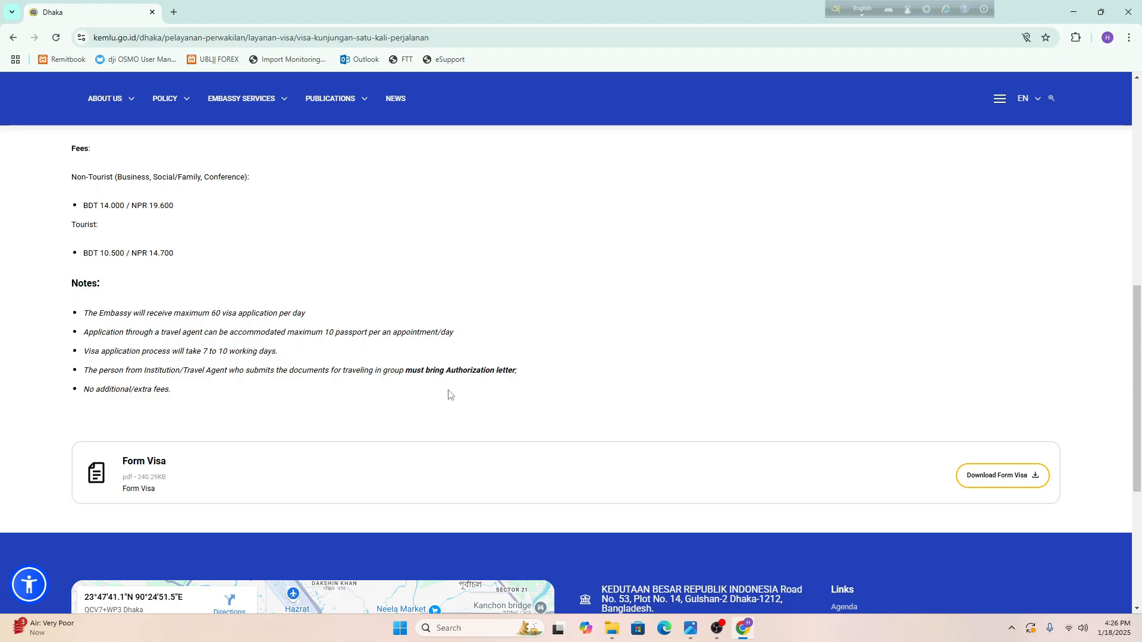
Open the Form Visa PDF offered on the Visa Application page and look through its fields
scroll(984, 427, "down", 1)
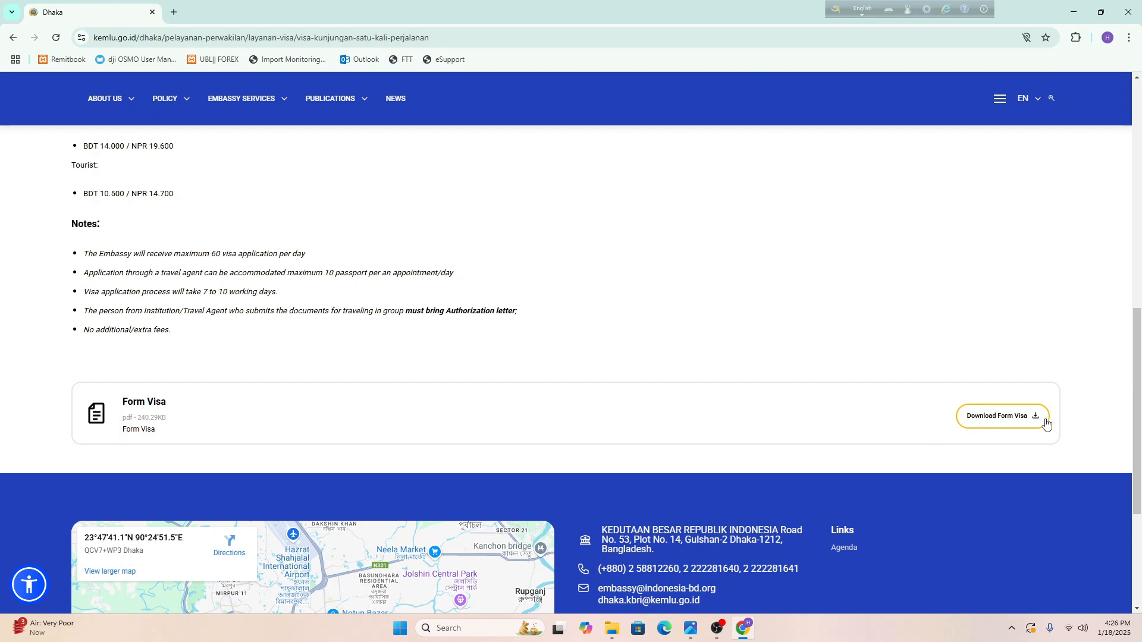
left_click(999, 427)
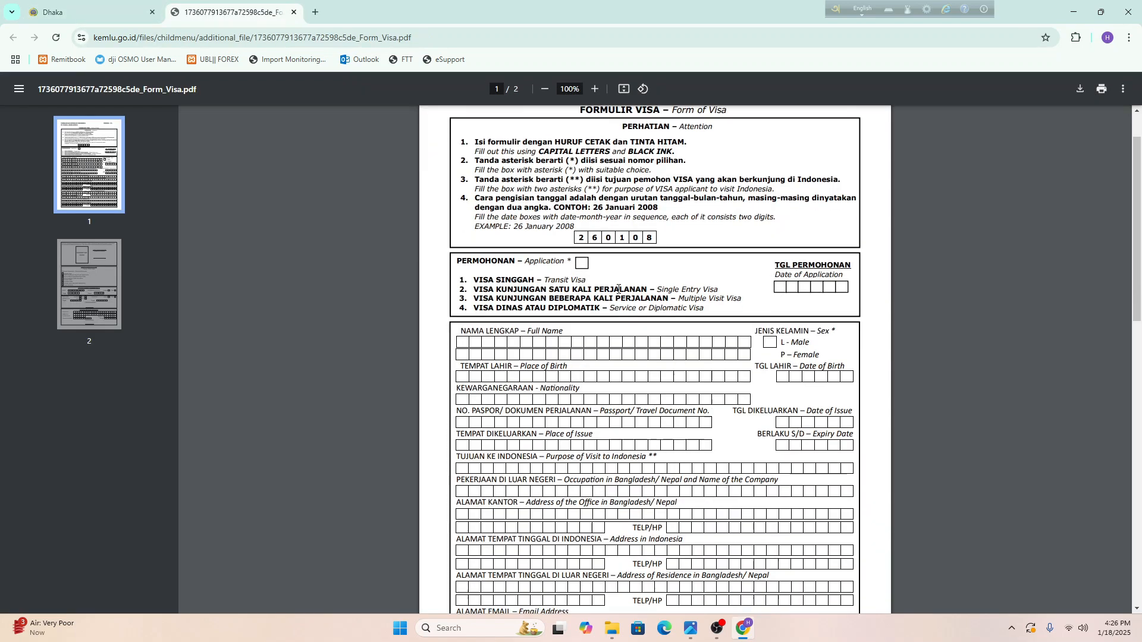
scroll(619, 289, "down", 5)
scroll(601, 354, "up", 6)
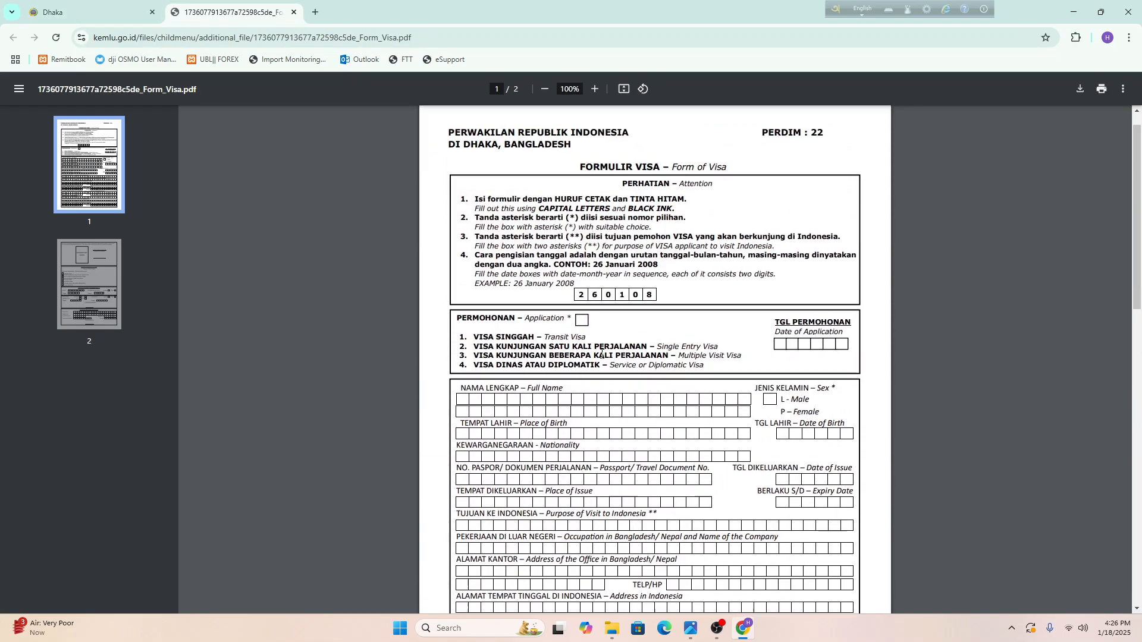
scroll(601, 354, "down", 7)
scroll(600, 391, "up", 7)
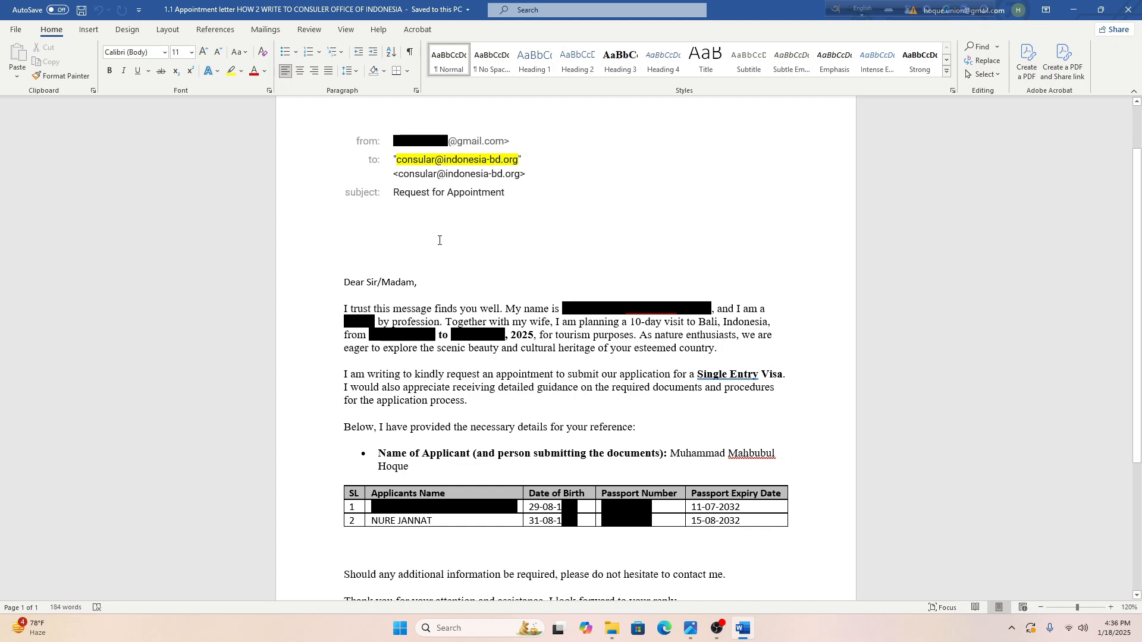
Read the sample appointment request letter to the consular office in Word through to its signature, and minimise it
scroll(604, 152, "down", 1)
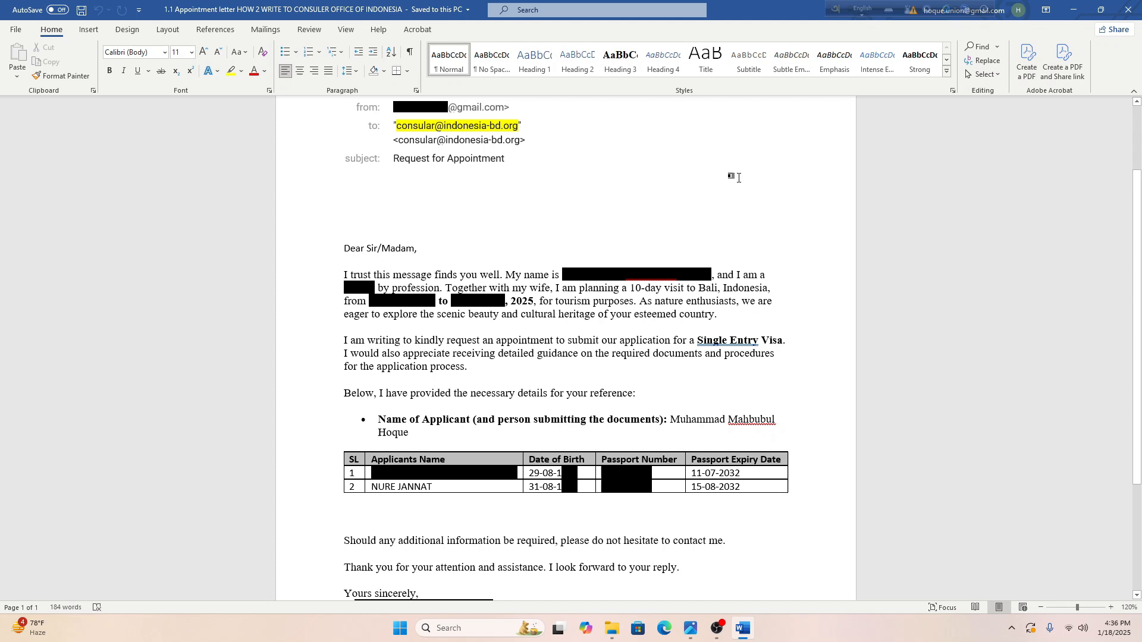
scroll(719, 177, "down", 1)
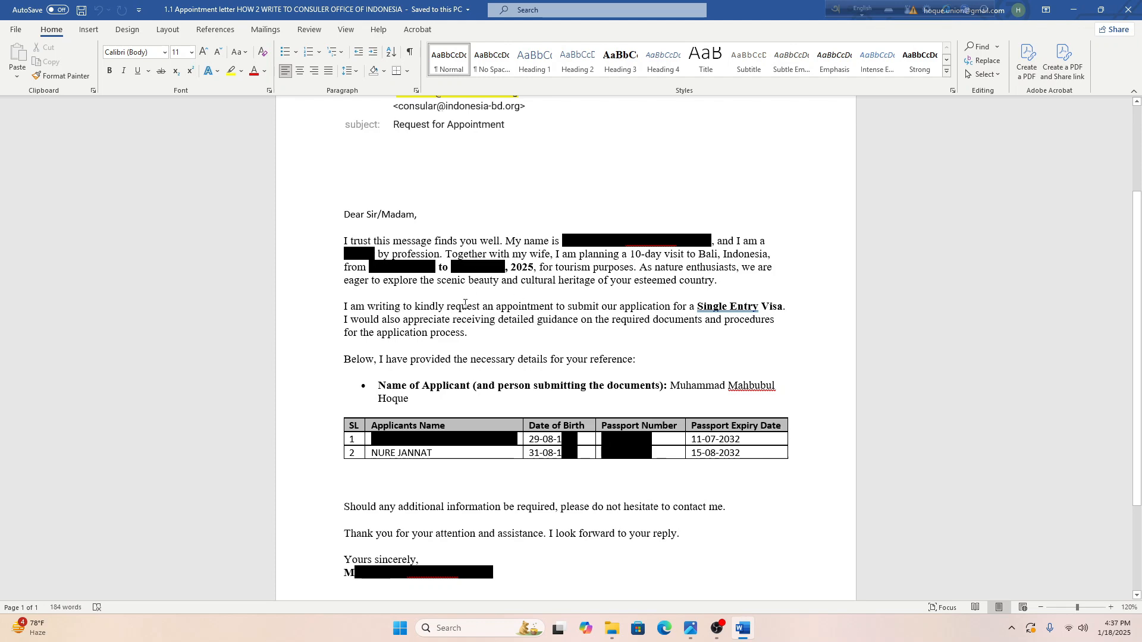
left_click(1073, 9)
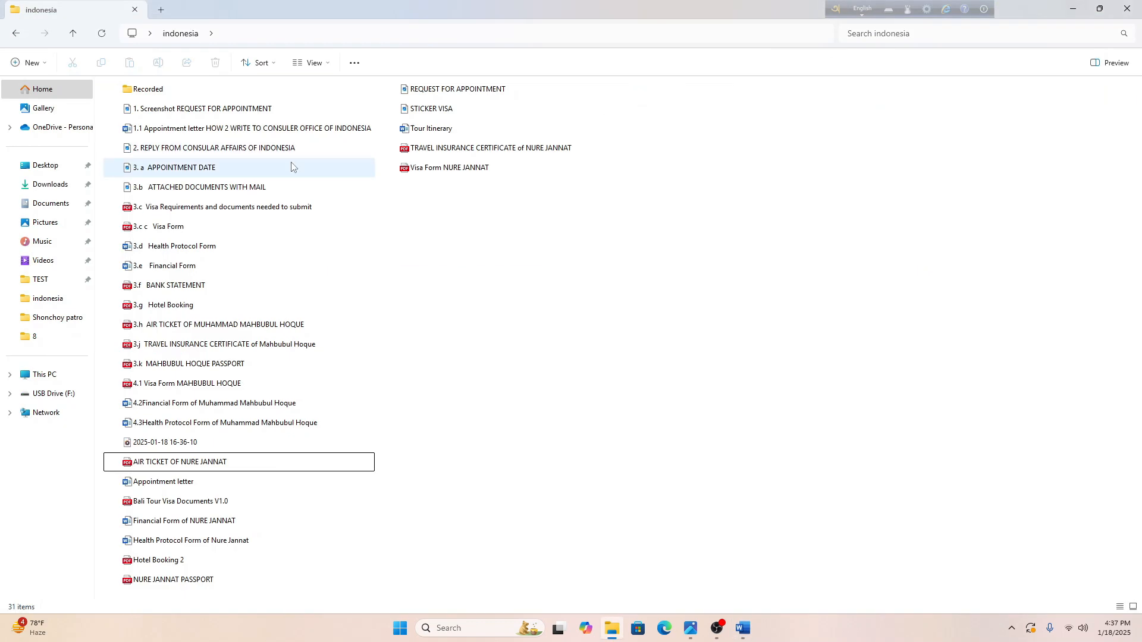
In the indonesia folder, view the screenshots of the appointment request e-mail and of the reply from consular affairs, closing each one
double_click(208, 115)
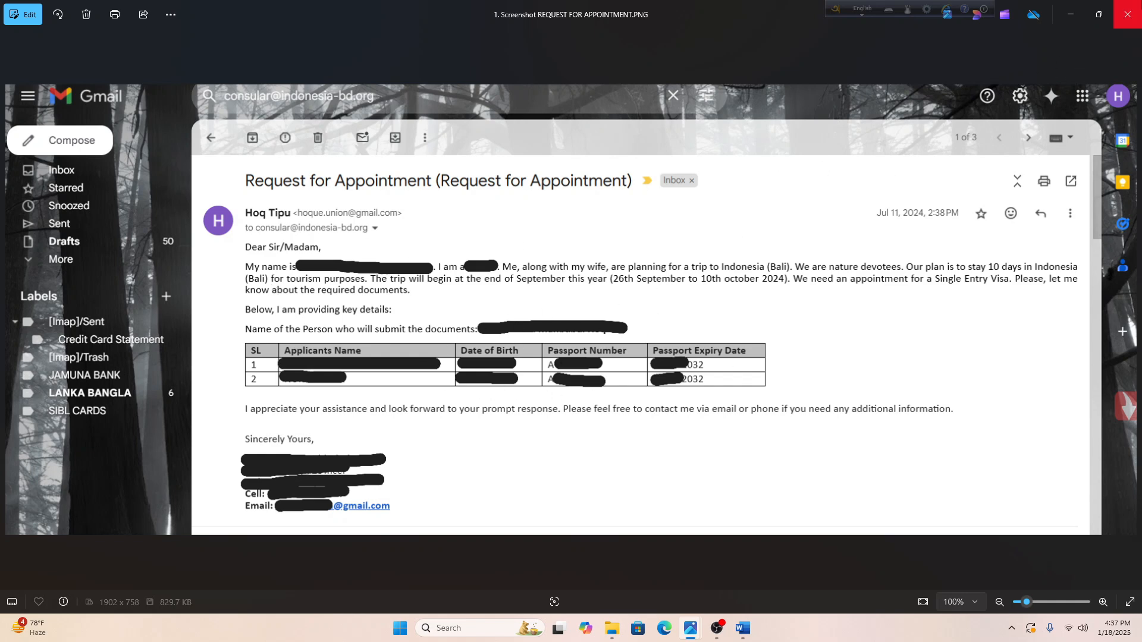
left_click(1127, 14)
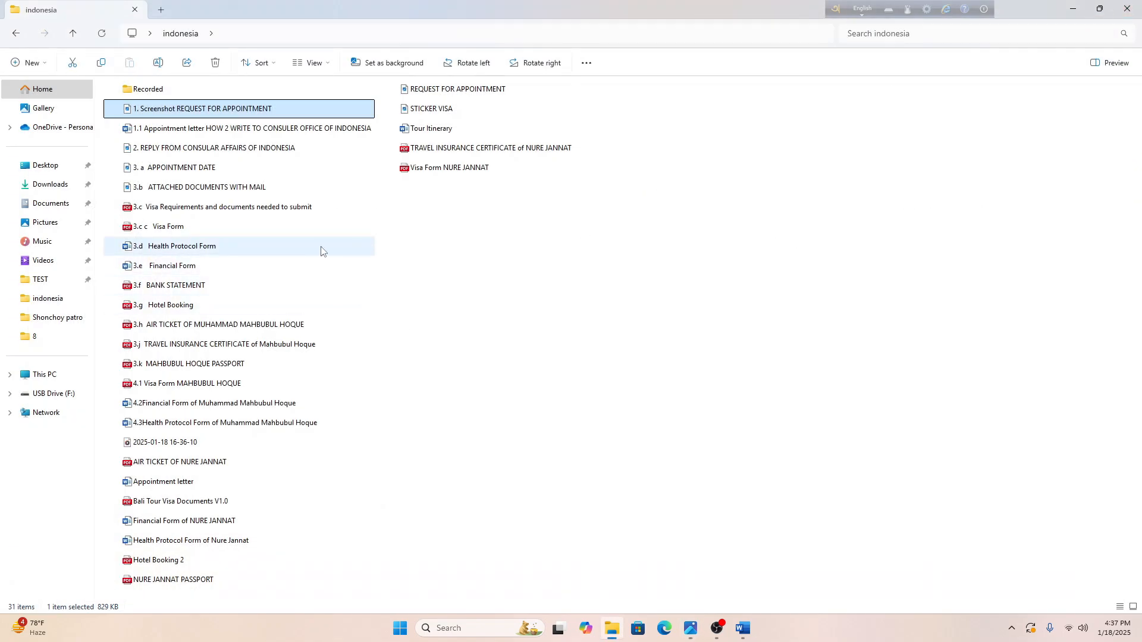
left_click(226, 150)
double_click(226, 150)
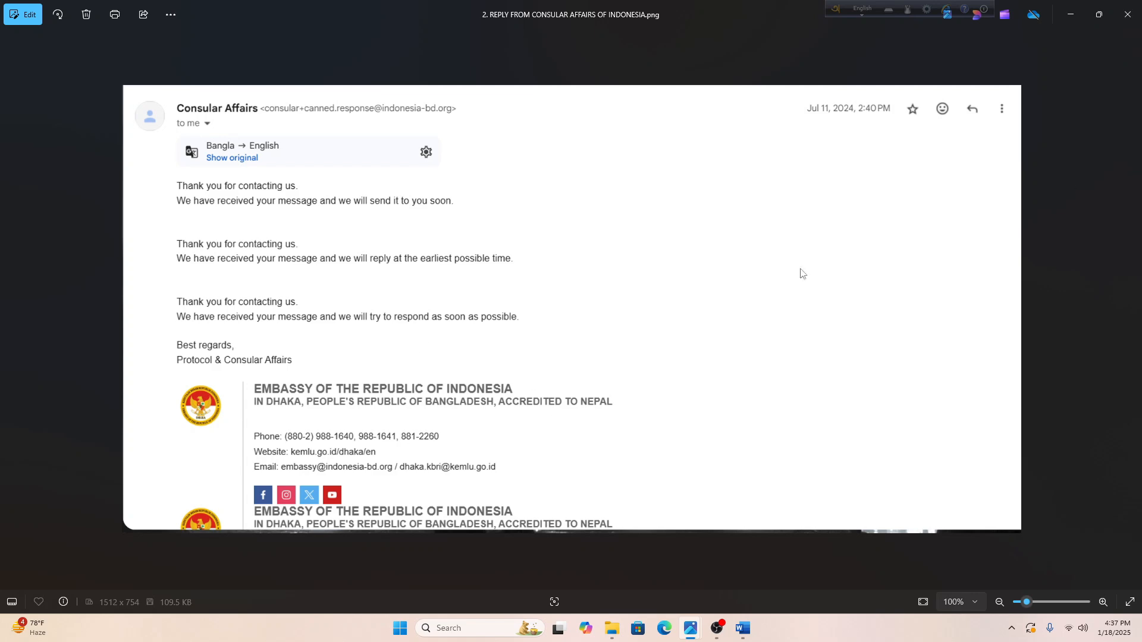
left_click(1129, 18)
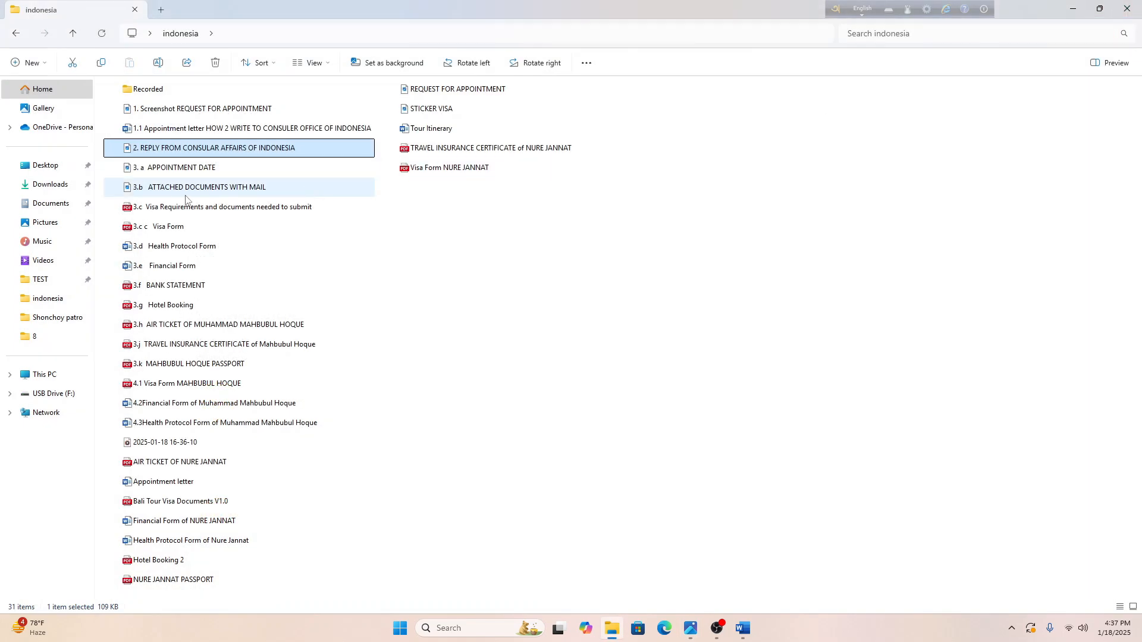
View the images of the appointment date e-mail and of the documents attached with the mail, closing each one
double_click(177, 170)
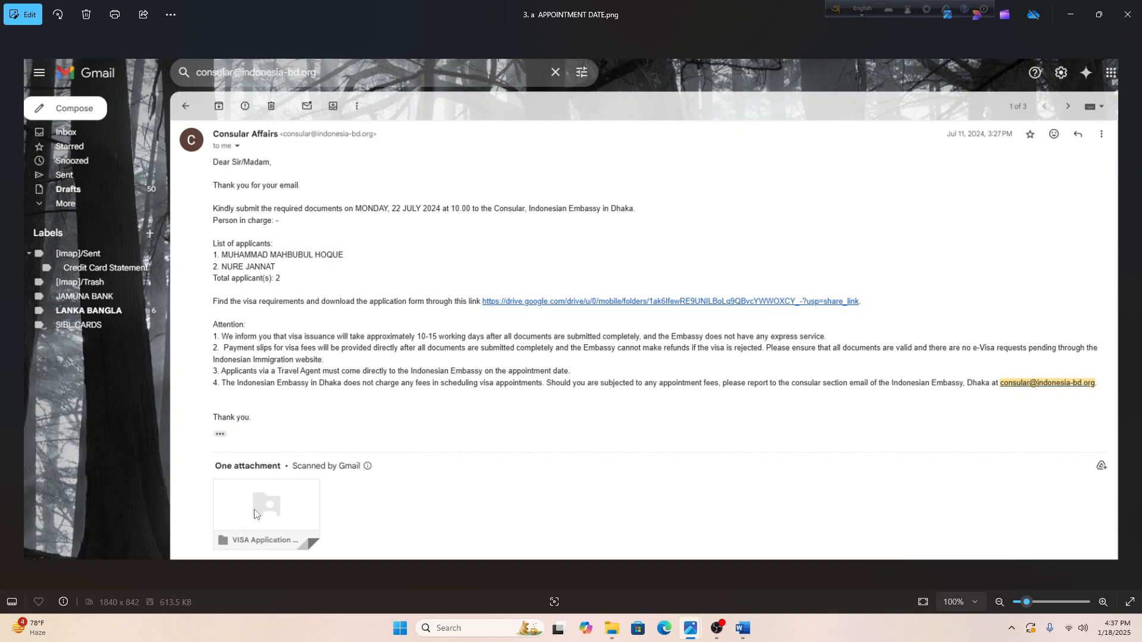
left_click(1134, 27)
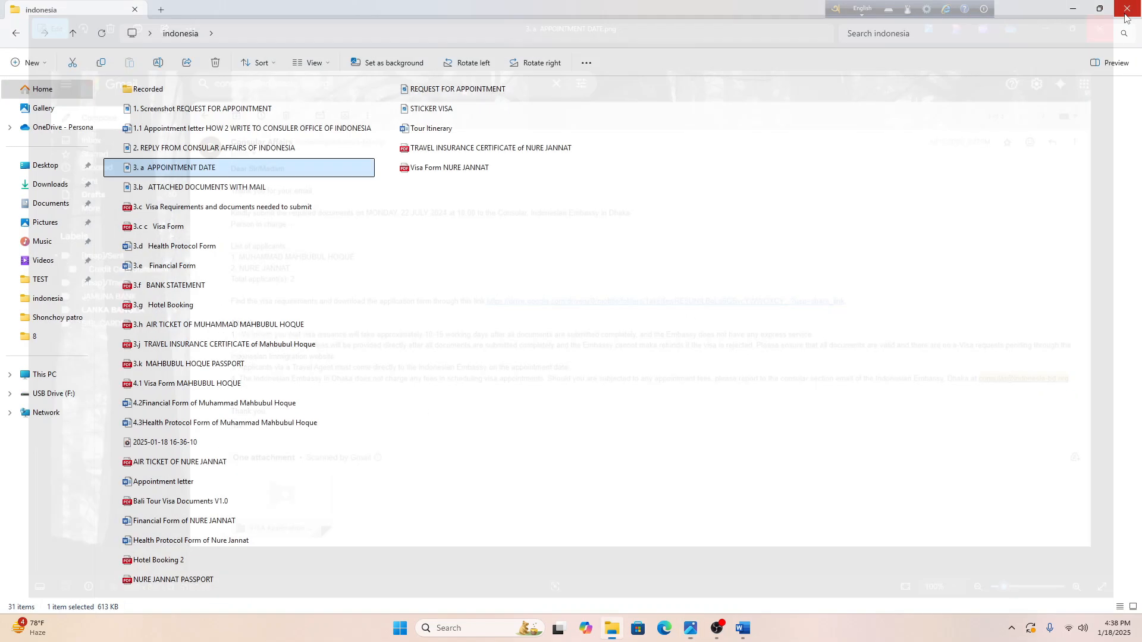
left_click(226, 191)
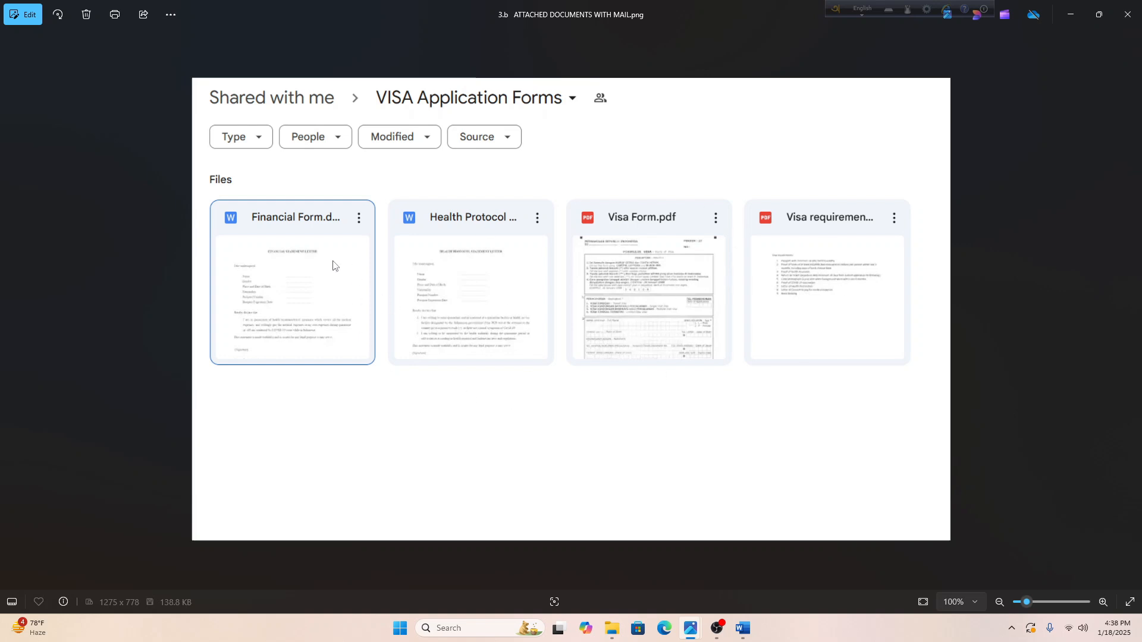
left_click(1130, 13)
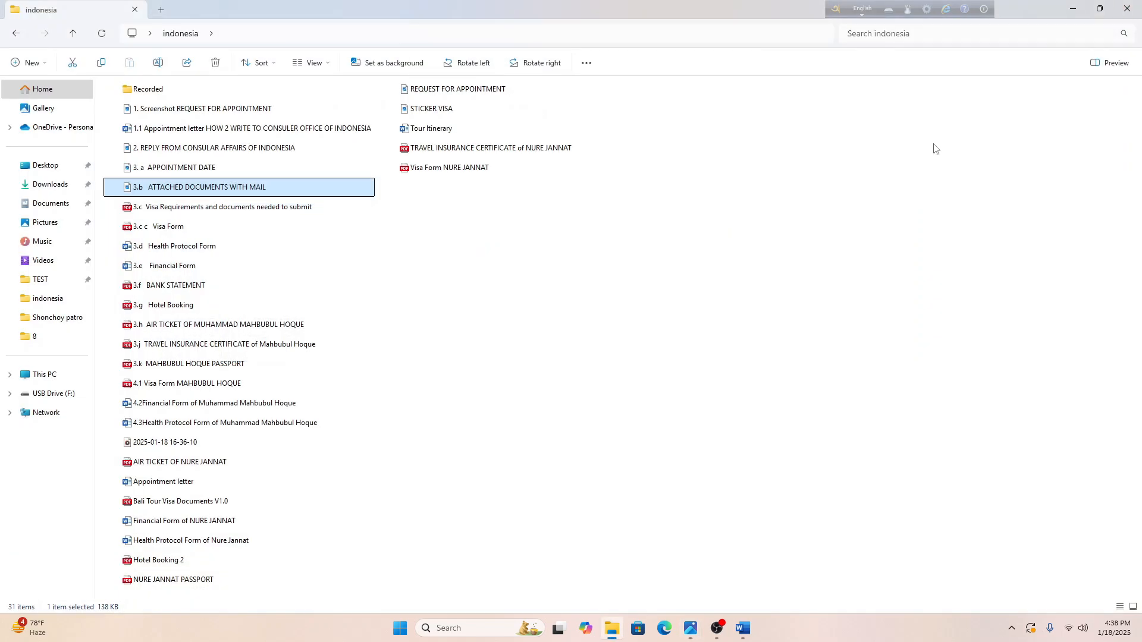
Read the PDF listing the visa requirements and documents needed to submit, and close it
double_click(185, 211)
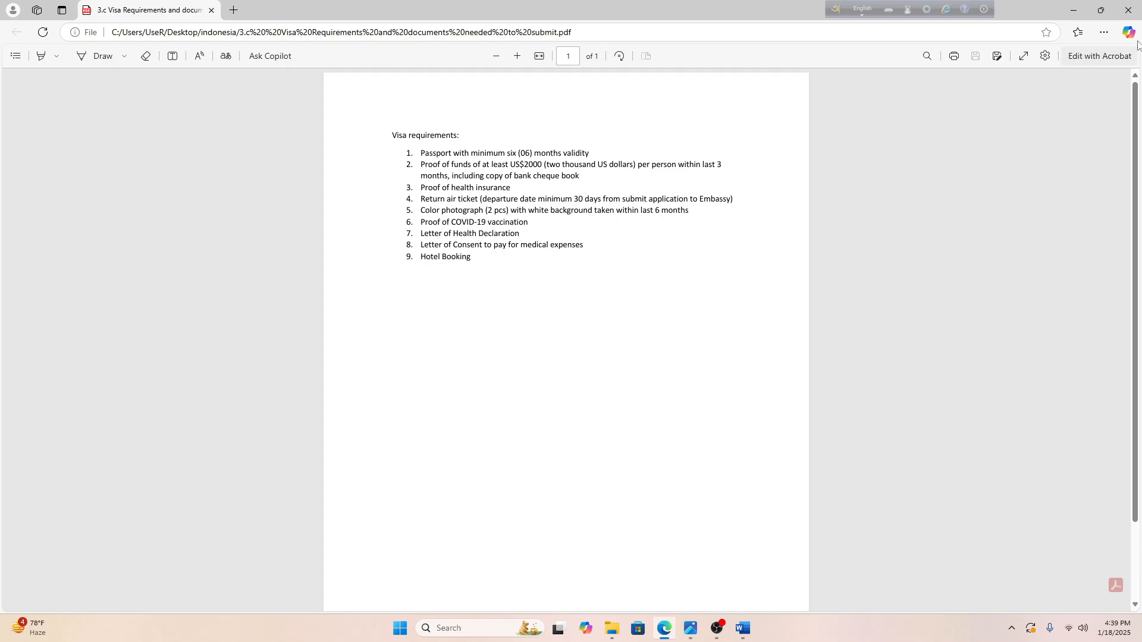
left_click(1133, 14)
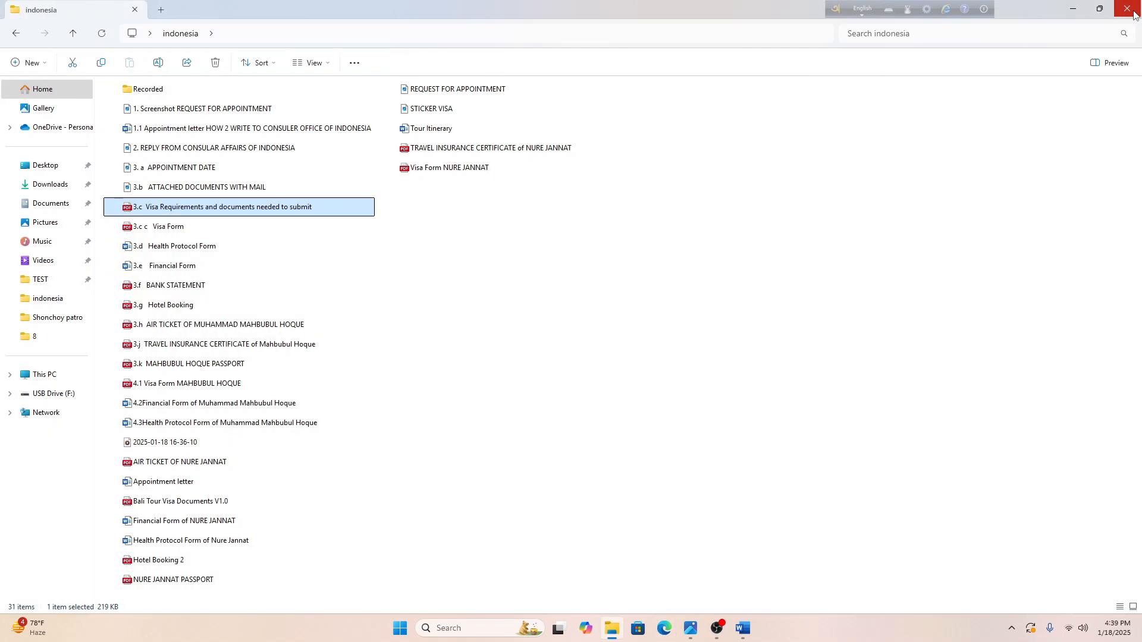
Open the blank "3.c c Visa Form" PDF and examine the applicant fields, photo and signature area, and official-use sections on both pages
left_click(173, 230)
double_click(173, 231)
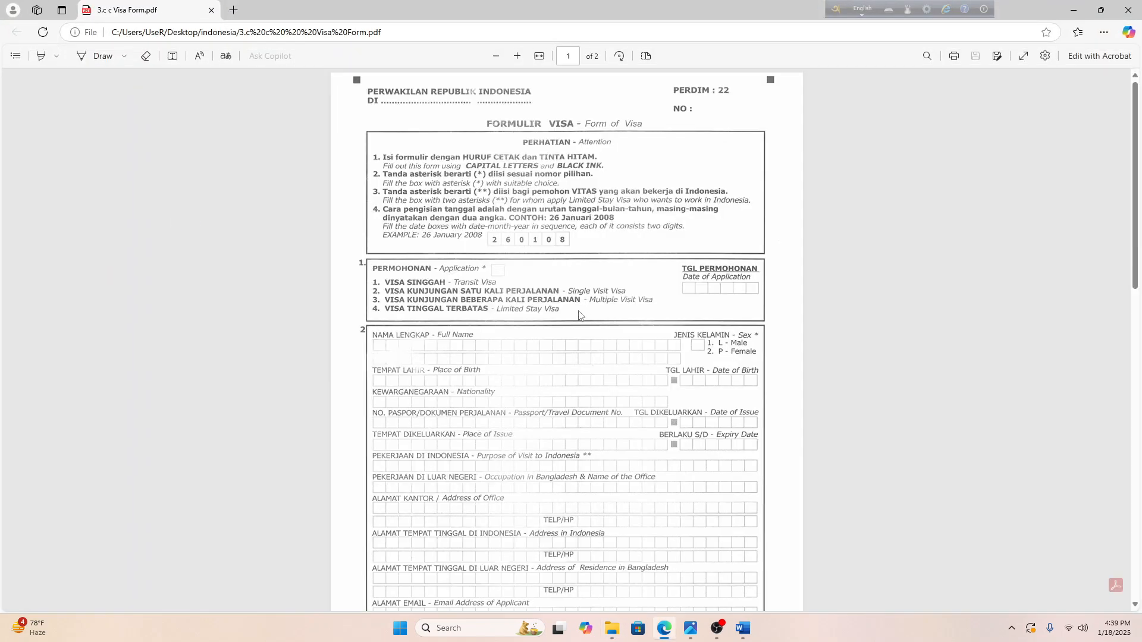
scroll(562, 357, "down", 12)
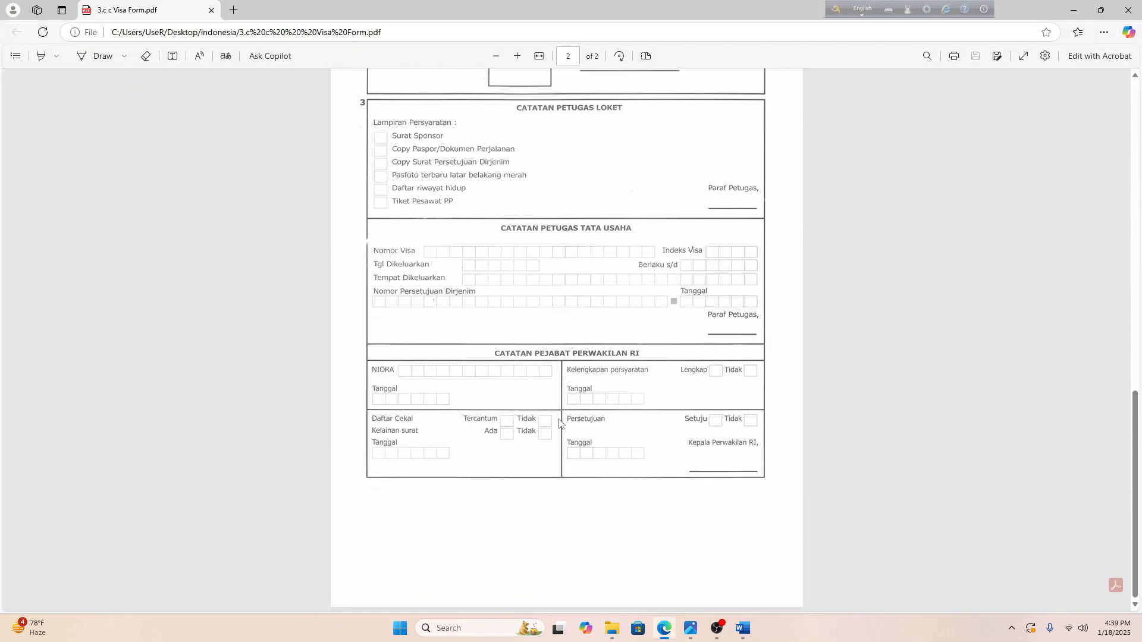
scroll(559, 421, "up", 5)
scroll(558, 421, "up", 10)
scroll(505, 410, "down", 7)
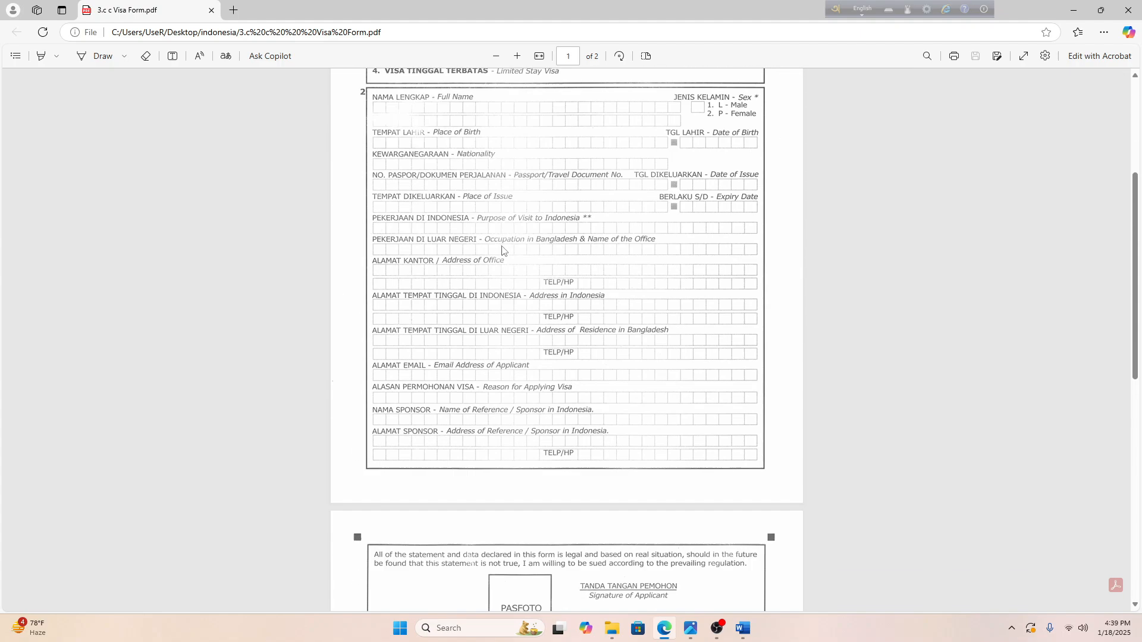
scroll(504, 405, "down", 8)
scroll(493, 416, "up", 12)
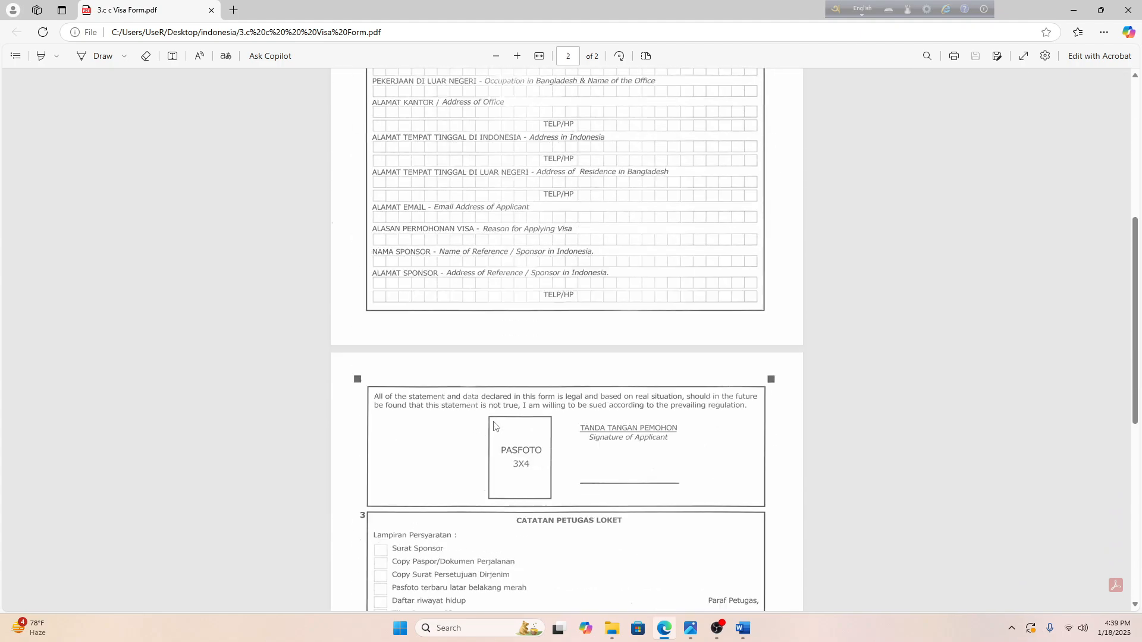
Finish viewing the blank visa form's official-use sections, close it, and read the "3.d Health Protocol Form" document from the indonesia folder
scroll(491, 404, "down", 10)
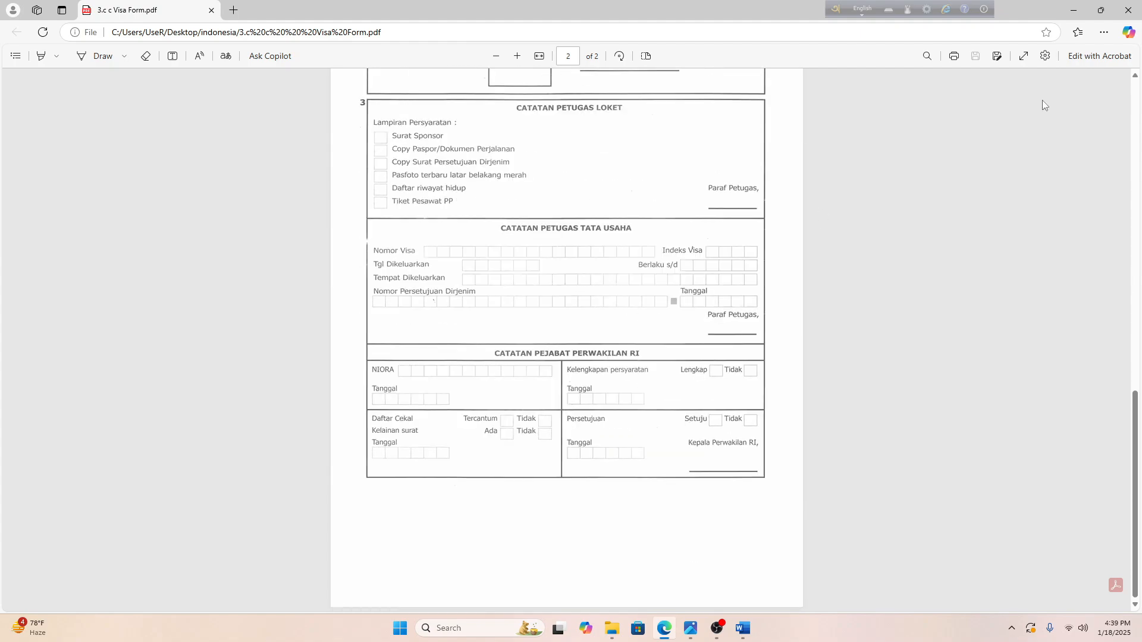
left_click(1129, 10)
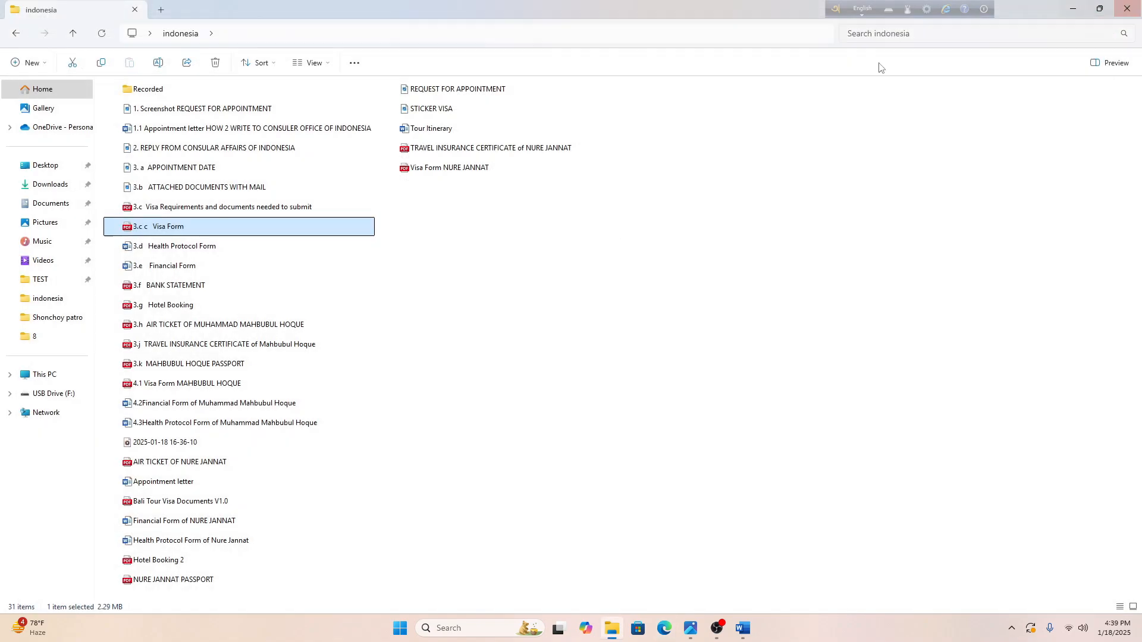
double_click(168, 246)
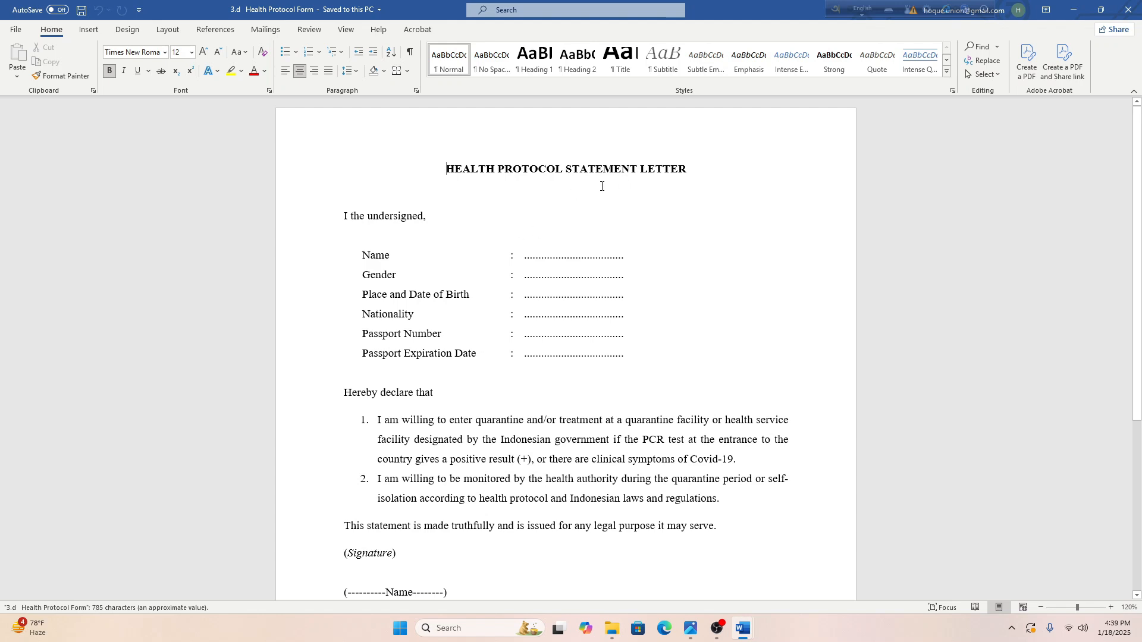
scroll(572, 466, "down", 1)
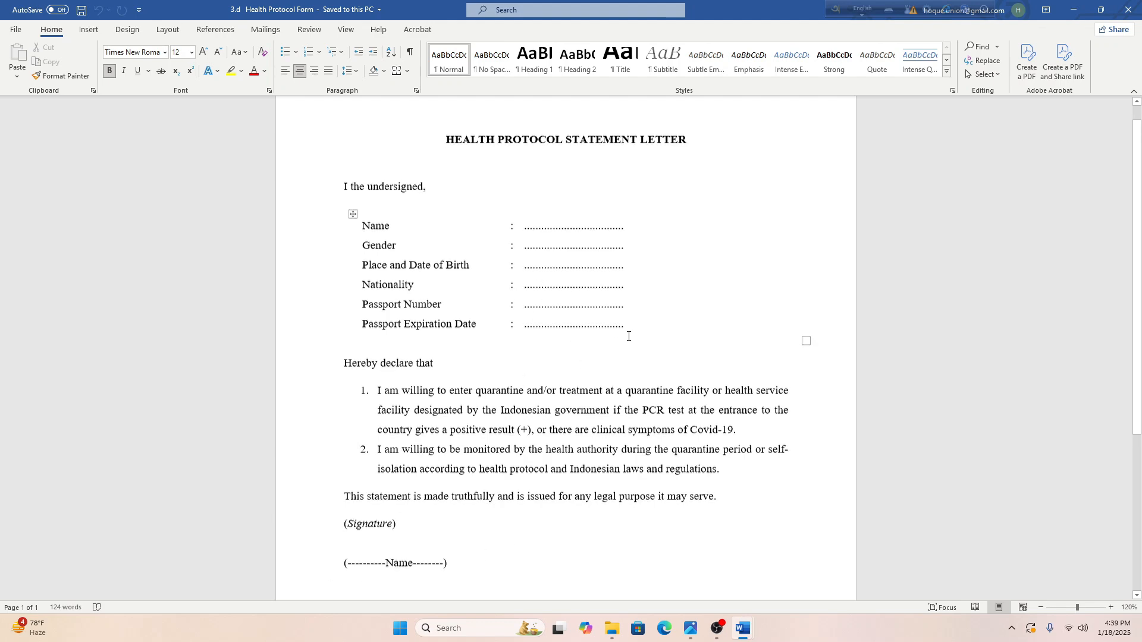
scroll(542, 339, "up", 1)
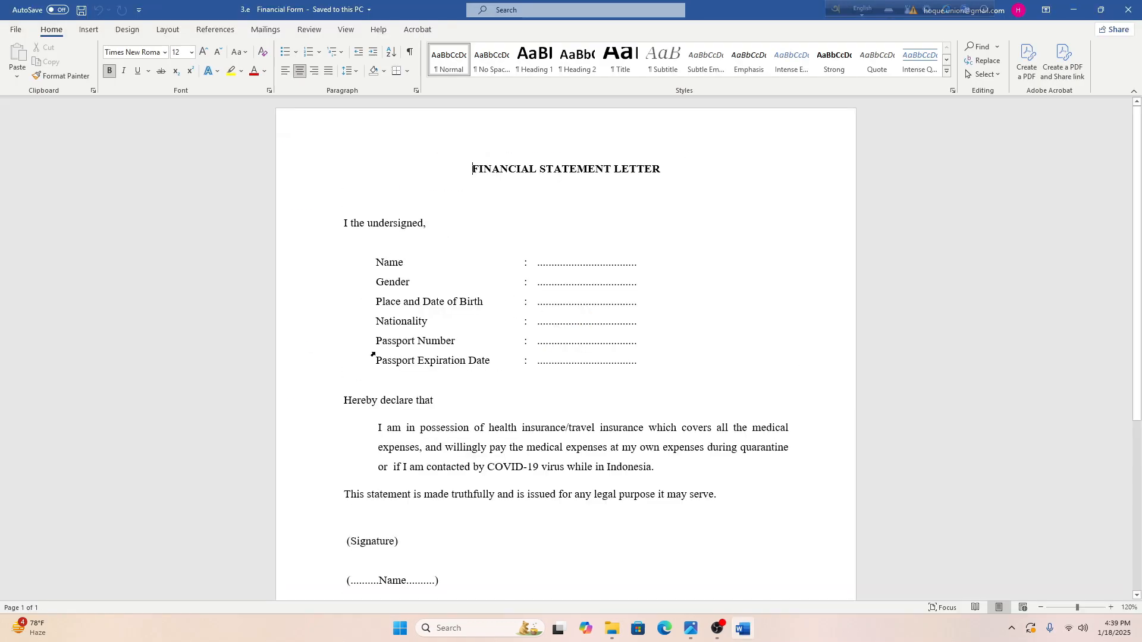
Read the "3.e Financial Form" document, from the applicant fields through the insurance declaration to the signature area
scroll(612, 235, "down", 2)
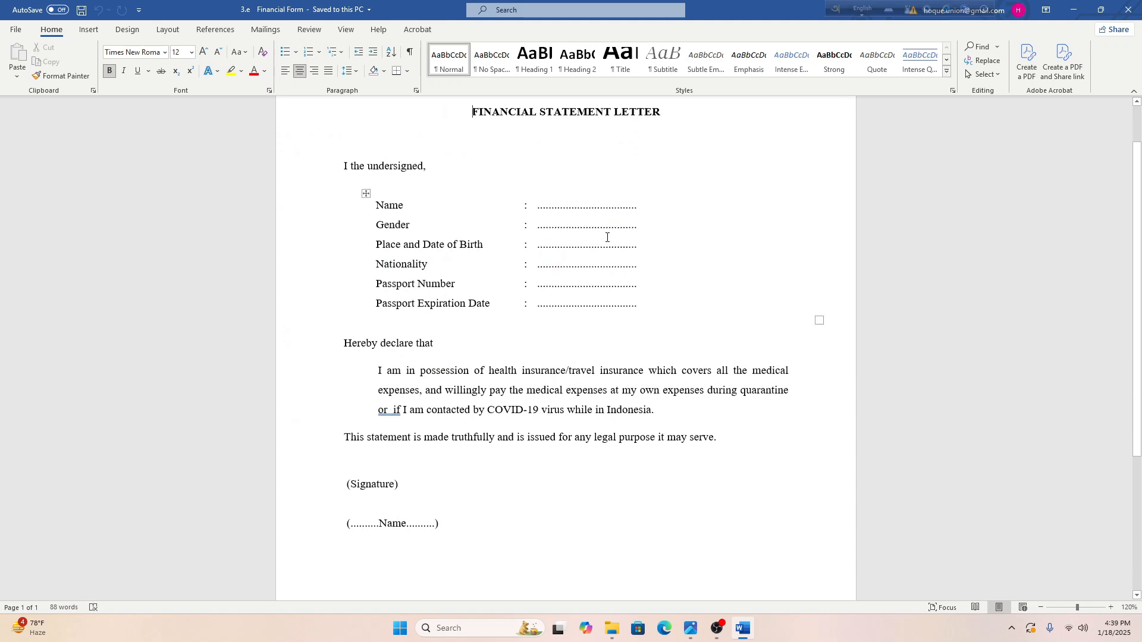
scroll(613, 208, "up", 2)
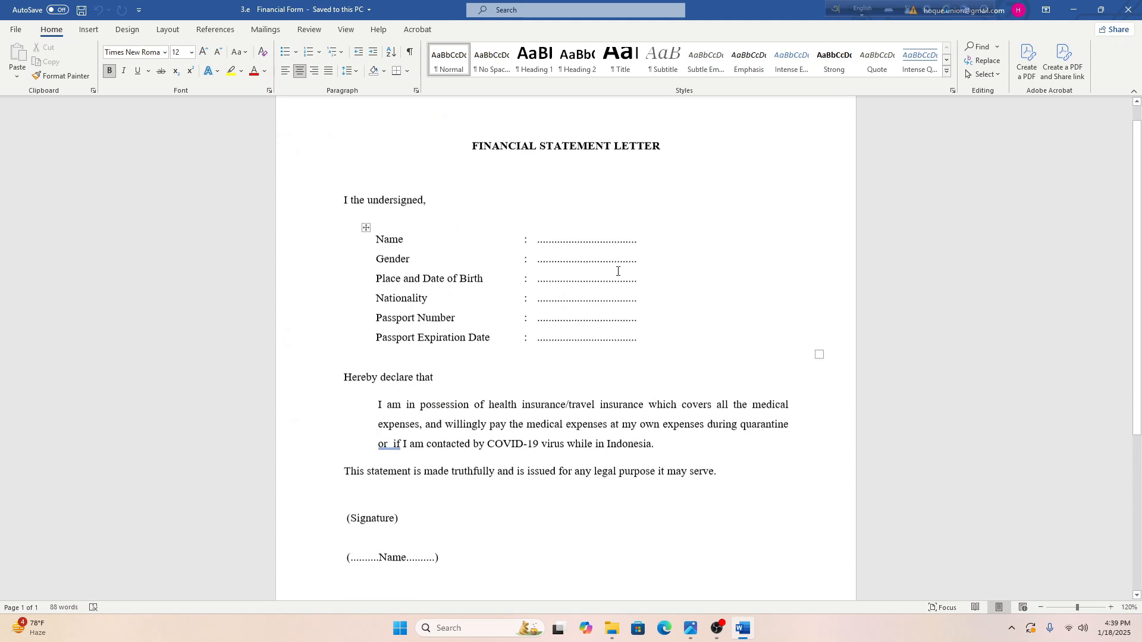
scroll(493, 321, "down", 1)
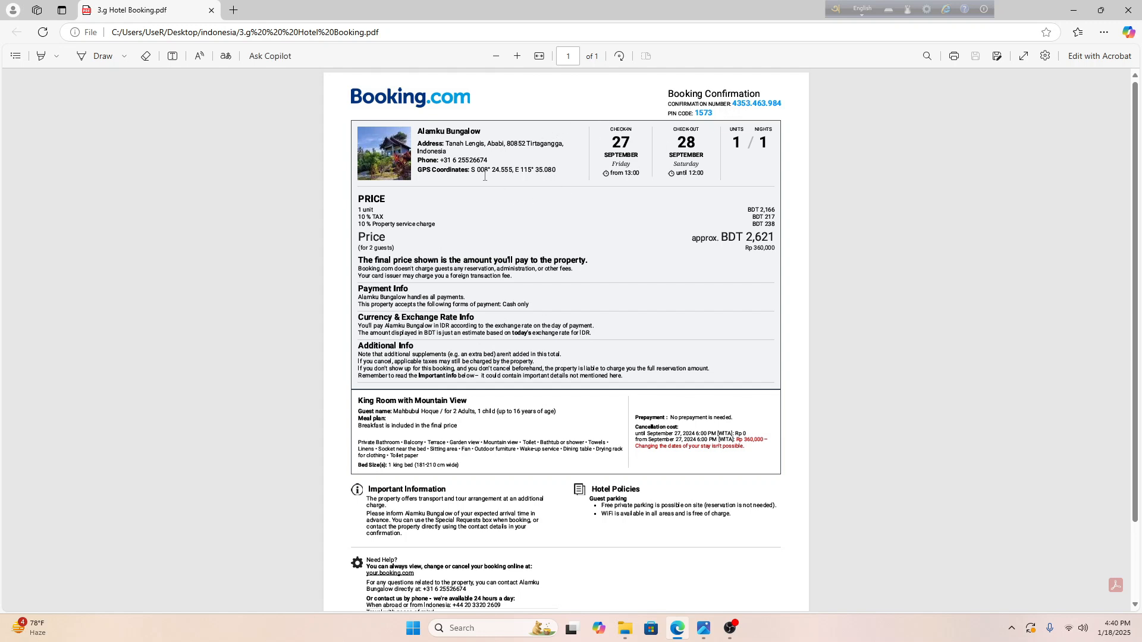
Review the Booking.com confirmation in the "3.g Hotel Booking" PDF, including the price and hotel policy sections, and close it
scroll(464, 479, "down", 2)
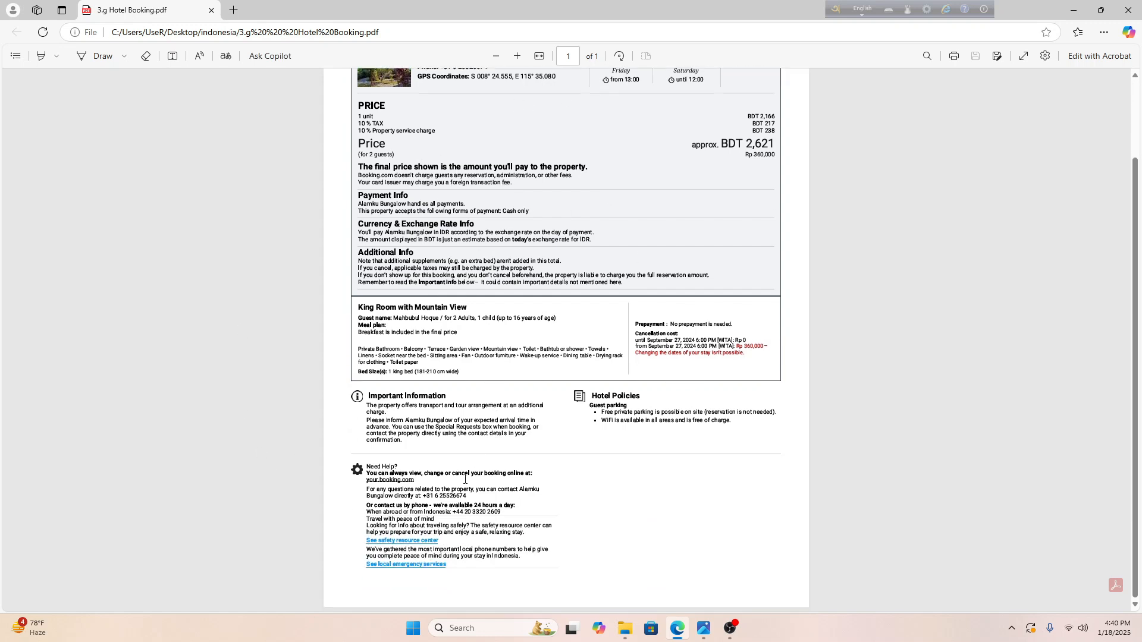
scroll(465, 480, "up", 2)
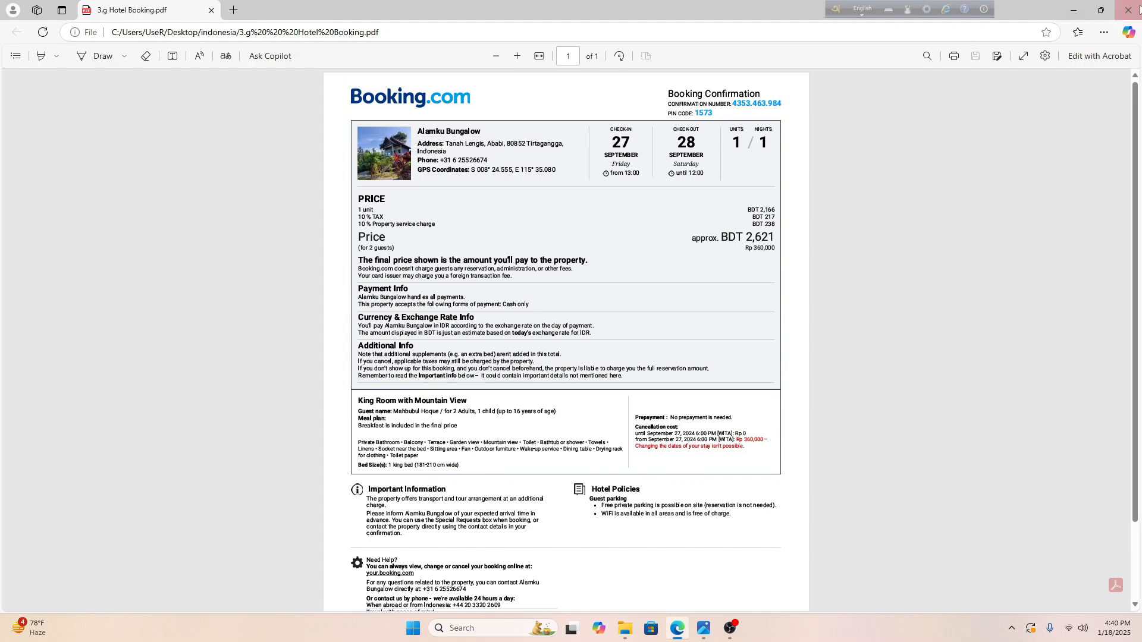
left_click(1128, 10)
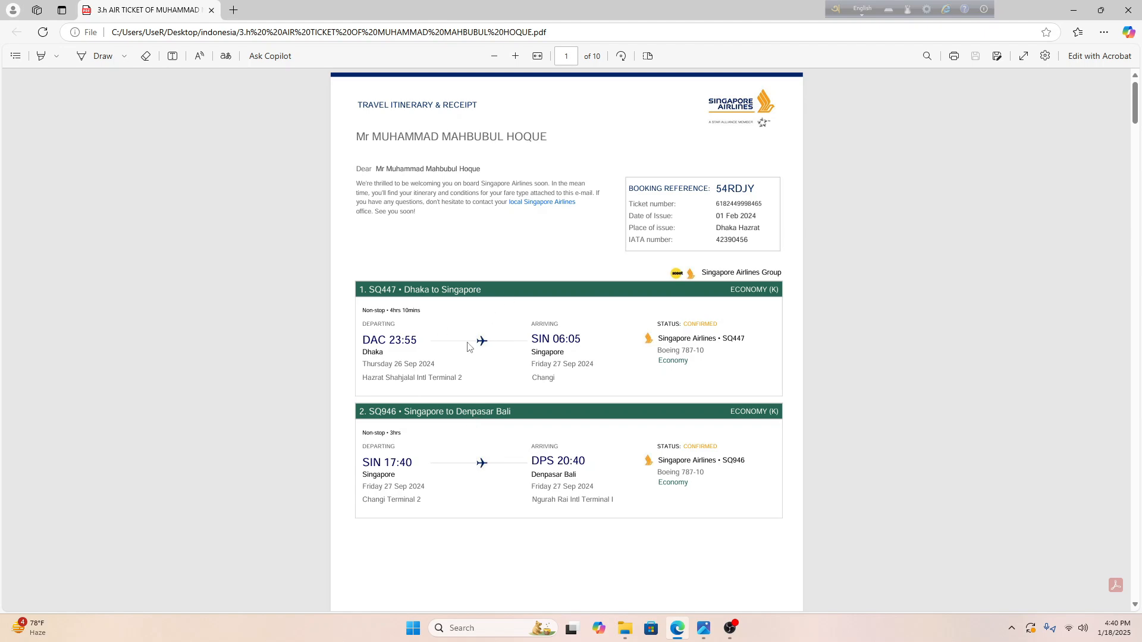
Review the flight segments in the Singapore Airlines ticket PDF and the coverage and limits in the 3.j travel insurance certificate
scroll(431, 331, "down", 3)
scroll(503, 429, "up", 3)
scroll(477, 357, "down", 5)
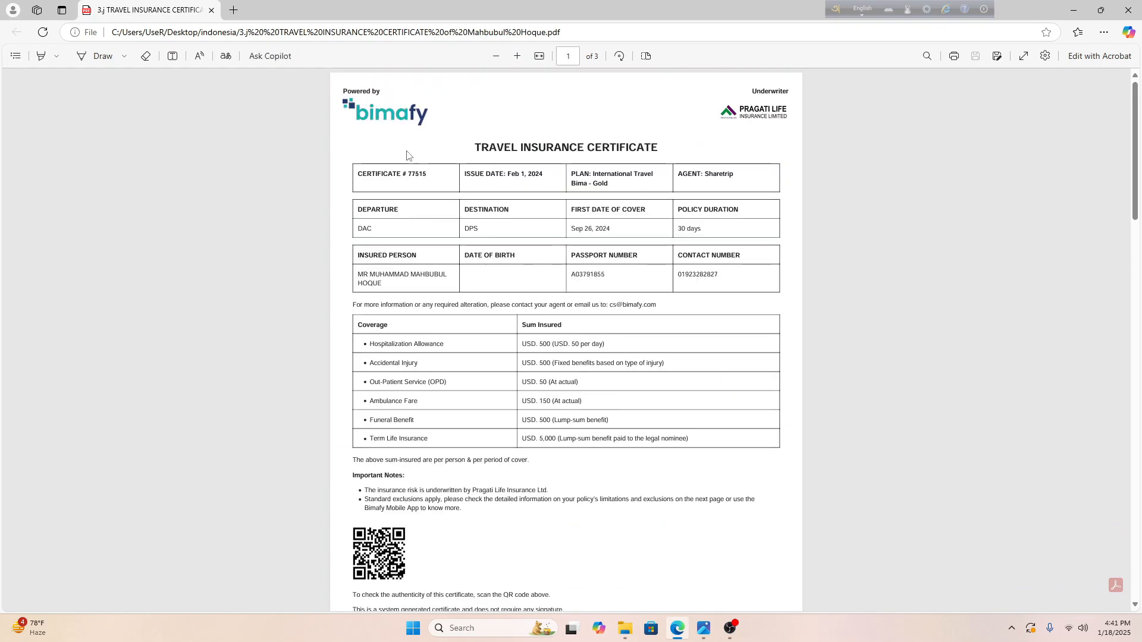
scroll(545, 326, "down", 7)
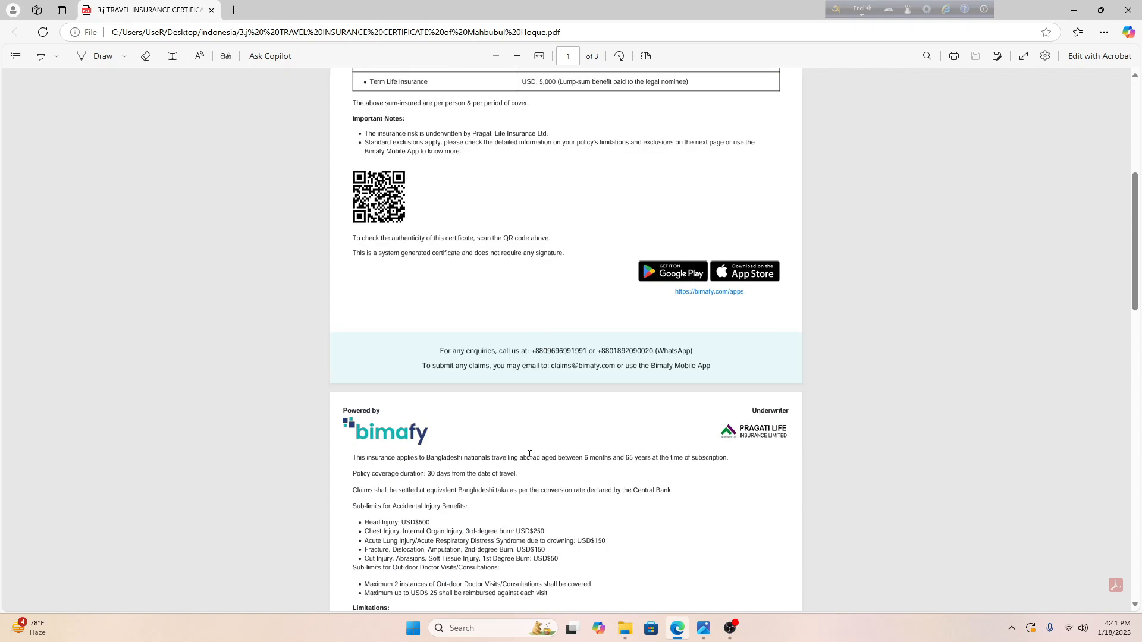
scroll(639, 348, "up", 7)
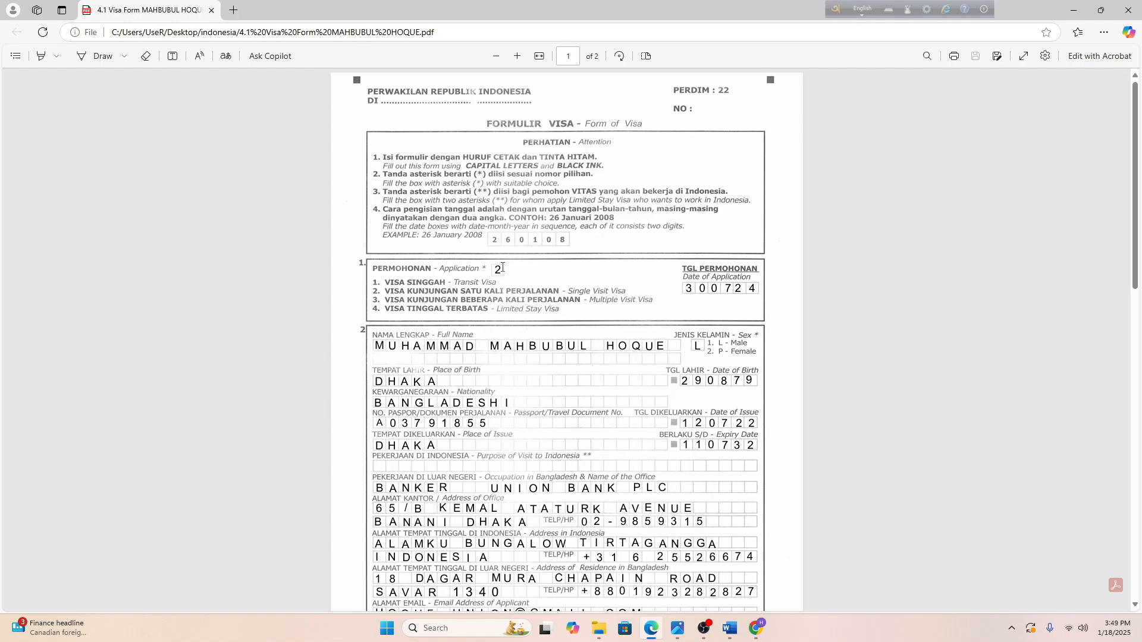
Skim the completed 4.1 Visa Form PDF across both pages and return to its beginning
scroll(523, 297, "down", 15)
scroll(517, 336, "up", 15)
scroll(363, 350, "down", 9)
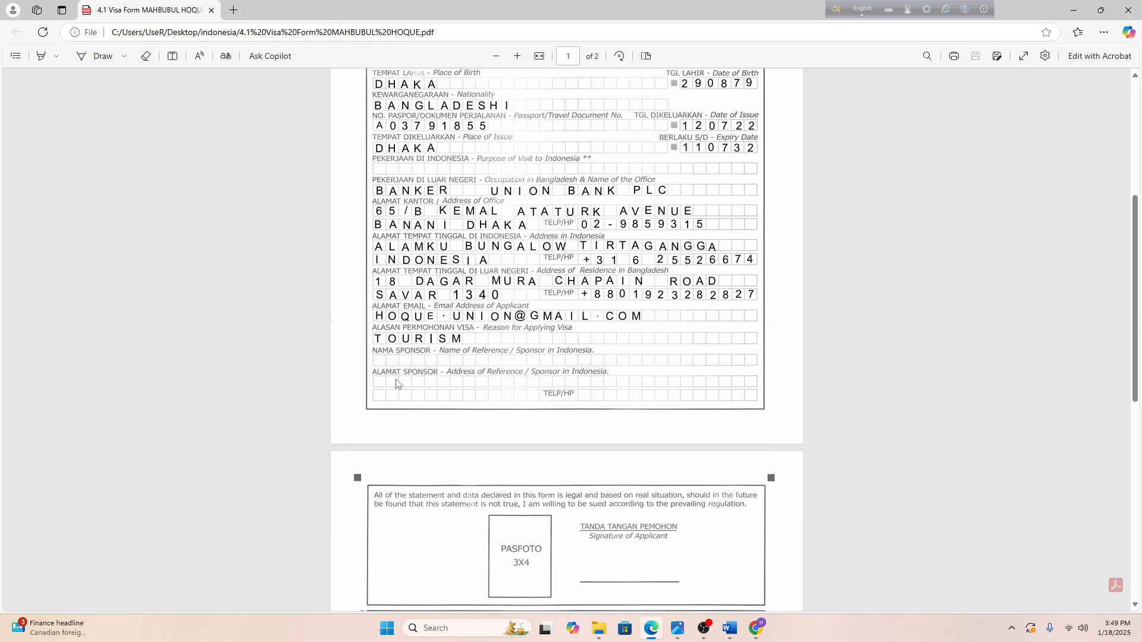
scroll(415, 413, "up", 9)
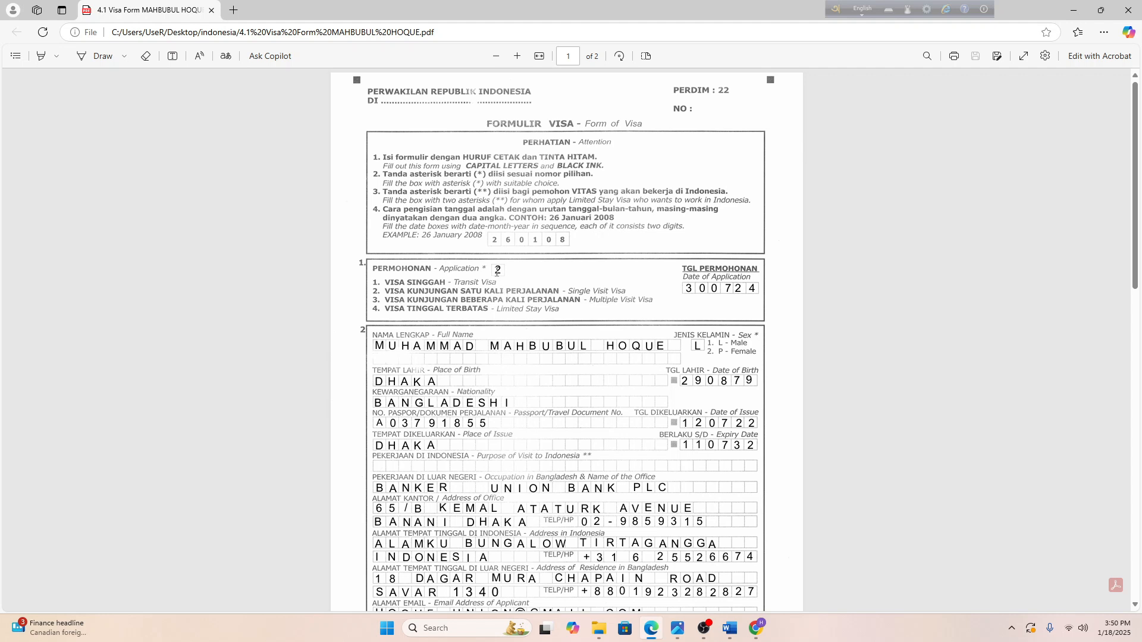
Examine the completed form's application type, personal and passport fields, and check the double-asterisk instruction against the purpose-of-visit field
scroll(608, 290, "down", 1)
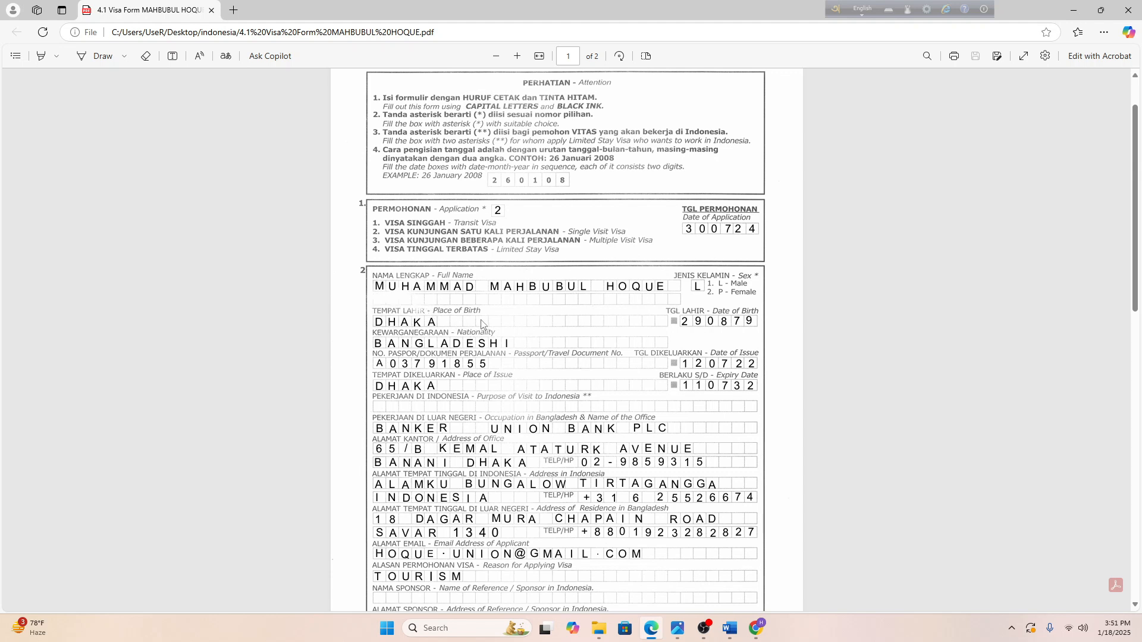
scroll(463, 328, "down", 1)
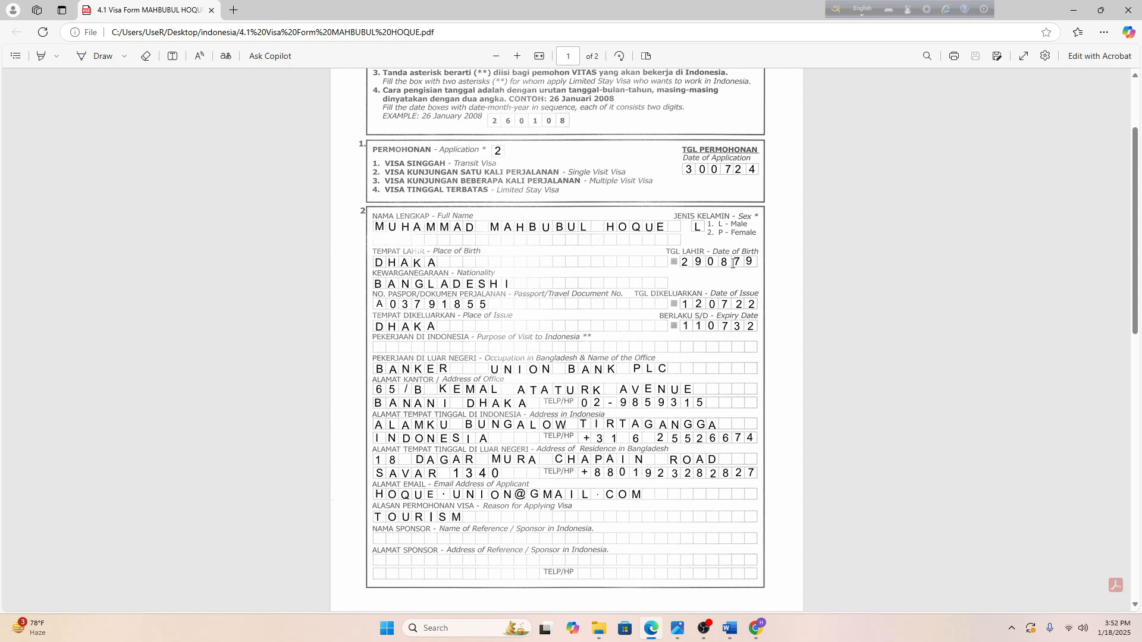
scroll(604, 271, "down", 1)
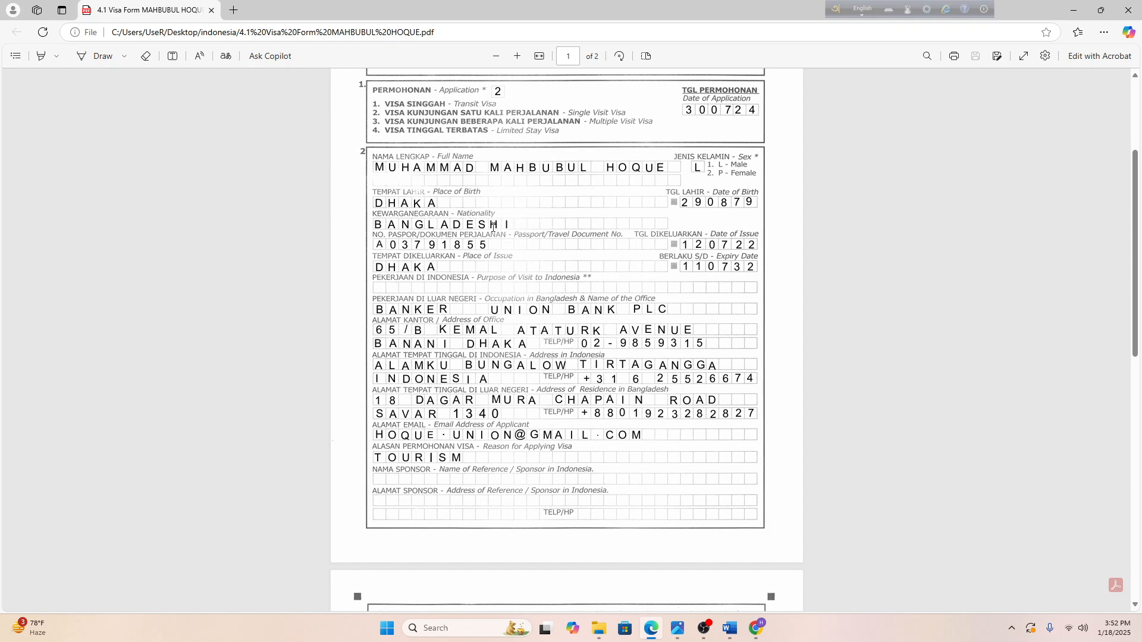
scroll(493, 227, "down", 1)
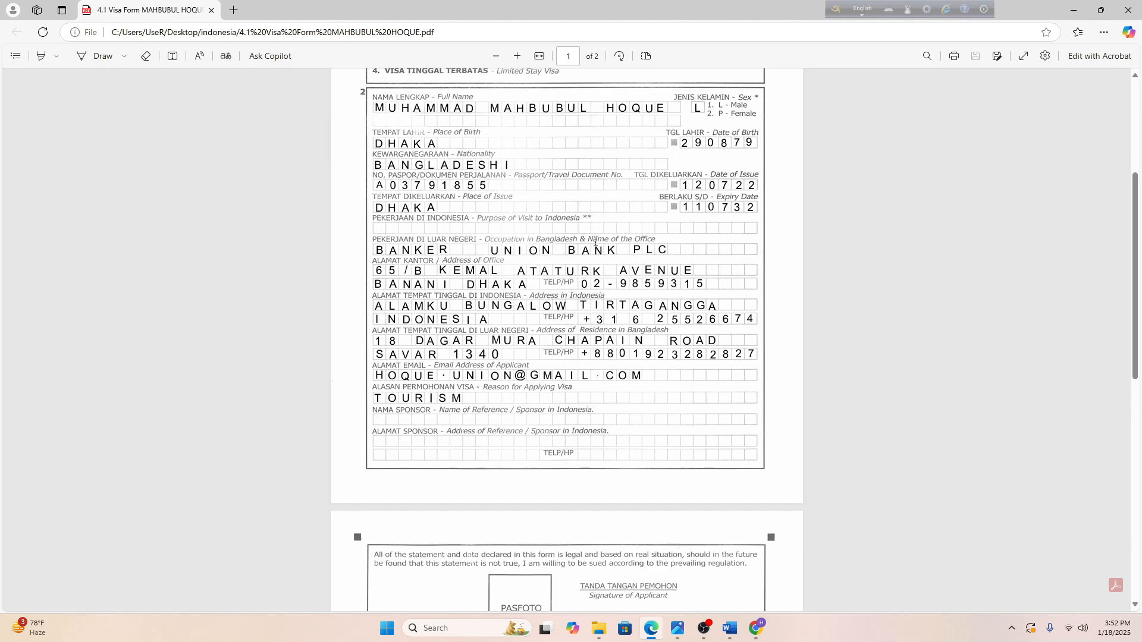
scroll(595, 241, "up", 4)
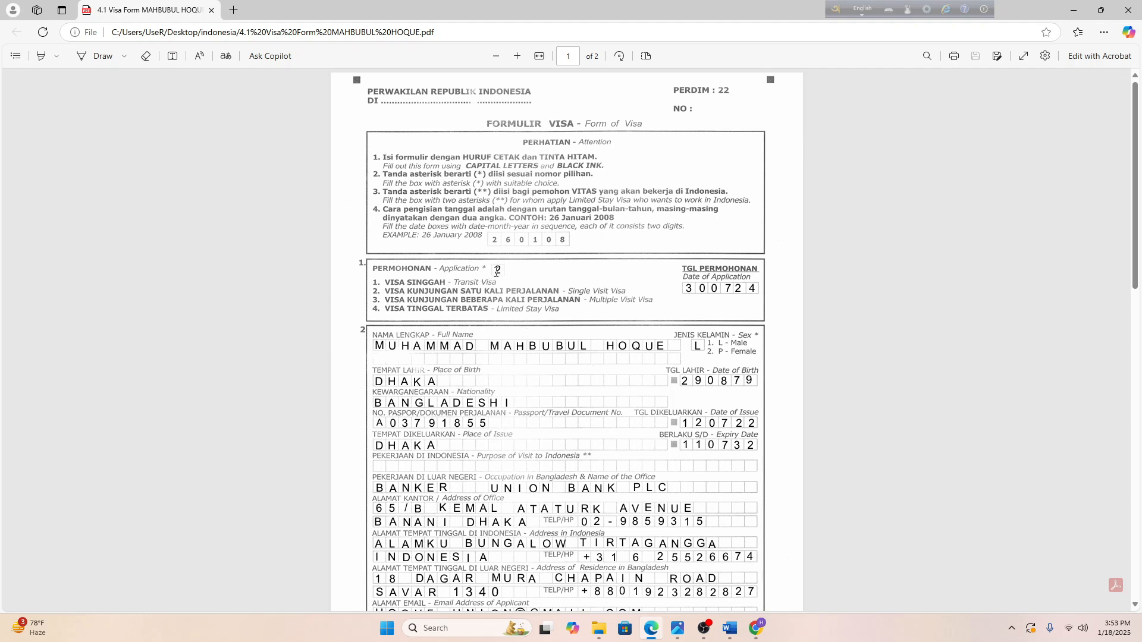
scroll(639, 309, "down", 3)
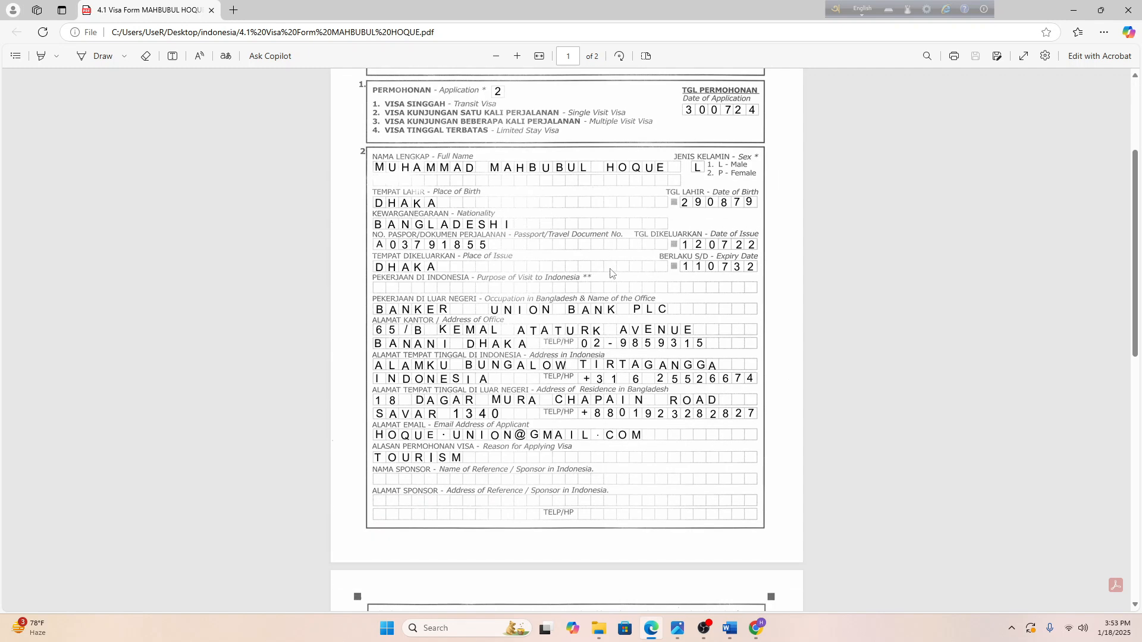
scroll(440, 290, "up", 3)
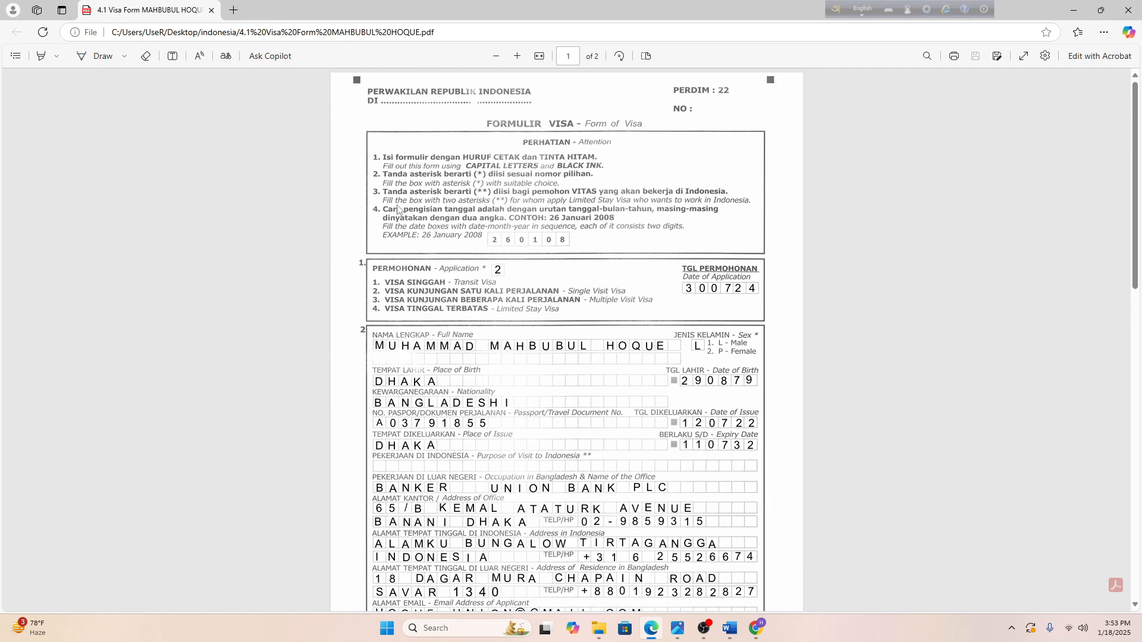
scroll(624, 199, "down", 3)
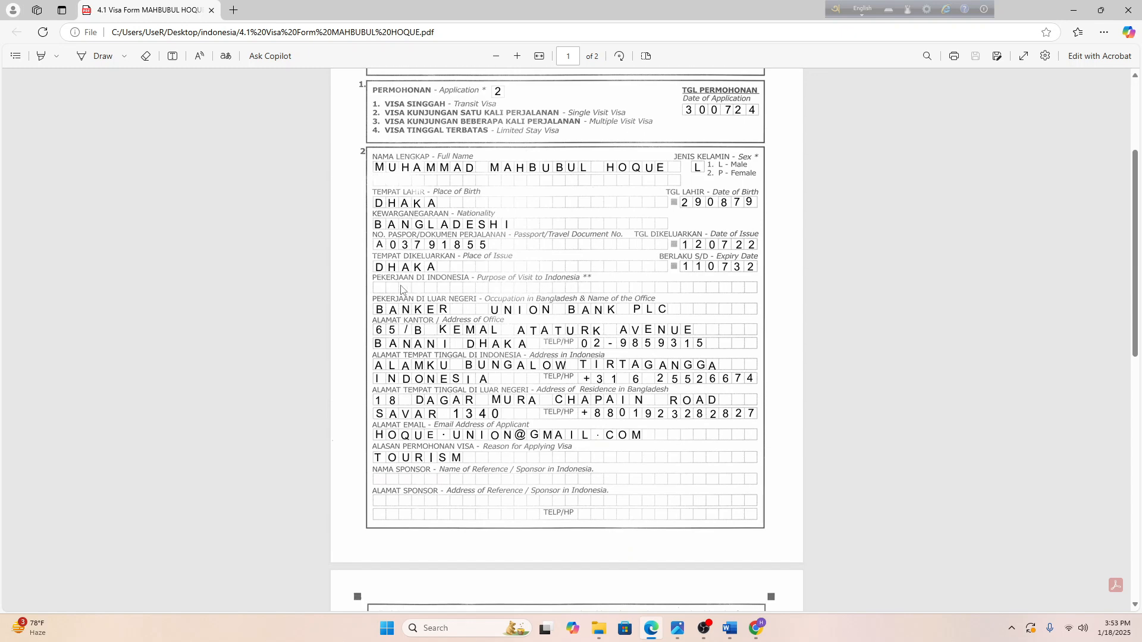
Examine the form's occupation, office, Indonesia and residence address, e-mail, reason for applying and sponsor fields
scroll(530, 282, "down", 1)
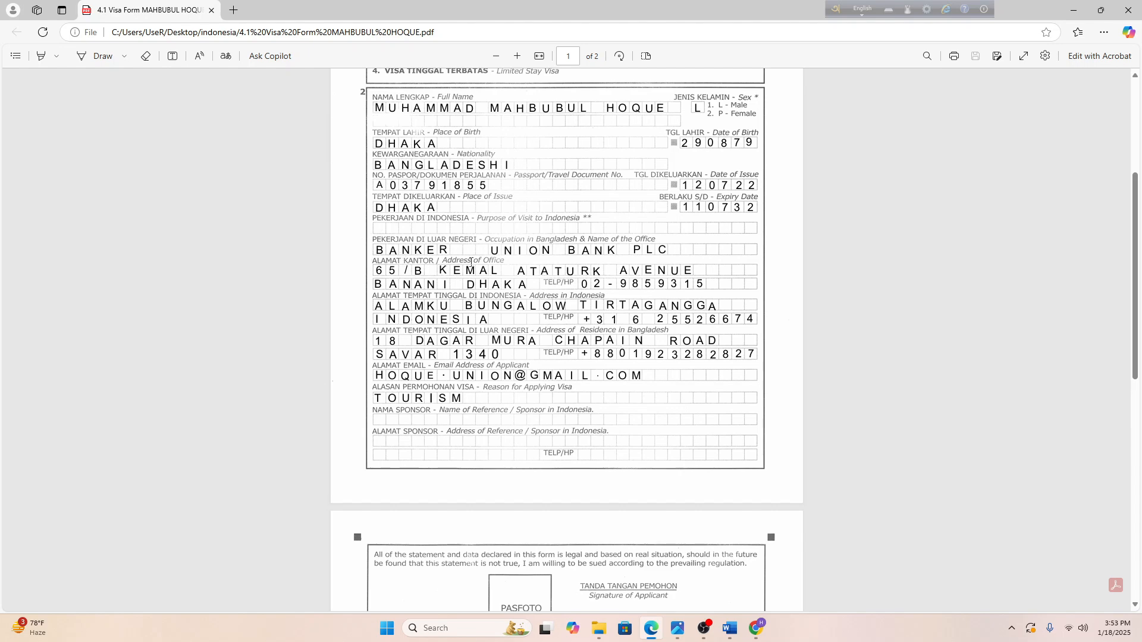
scroll(617, 251, "down", 1)
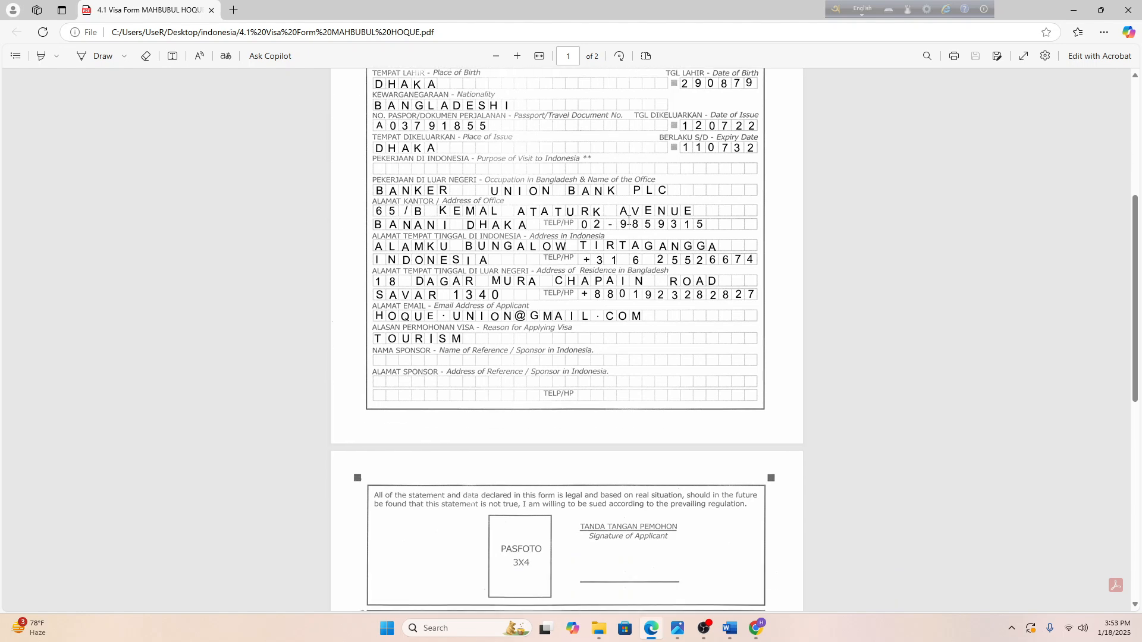
scroll(628, 221, "down", 1)
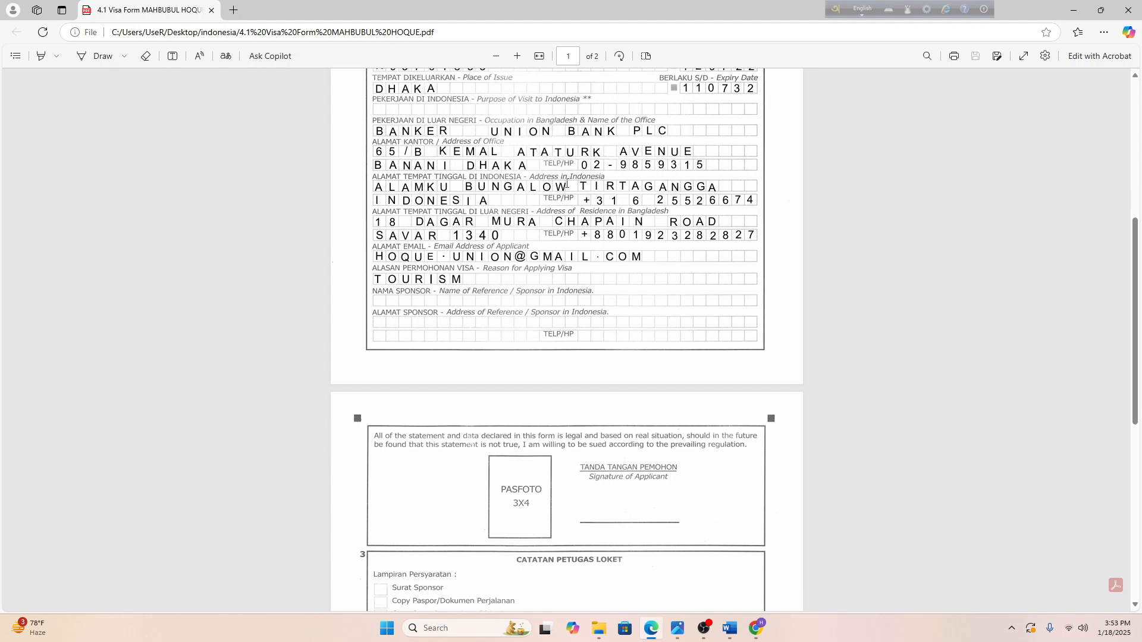
scroll(566, 184, "down", 1)
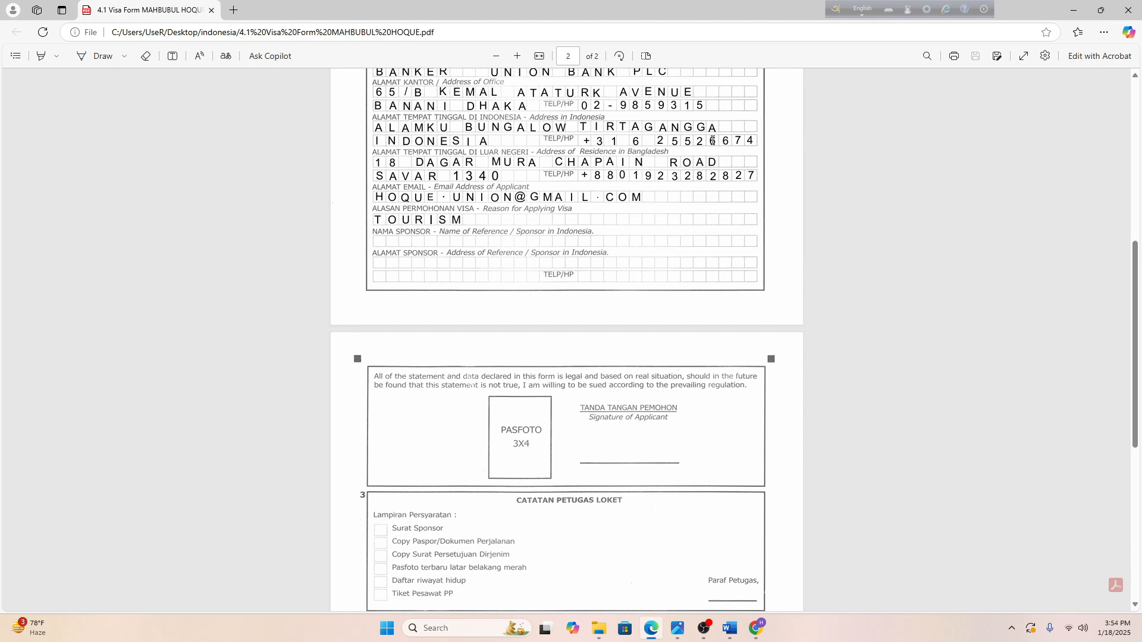
scroll(712, 141, "down", 1)
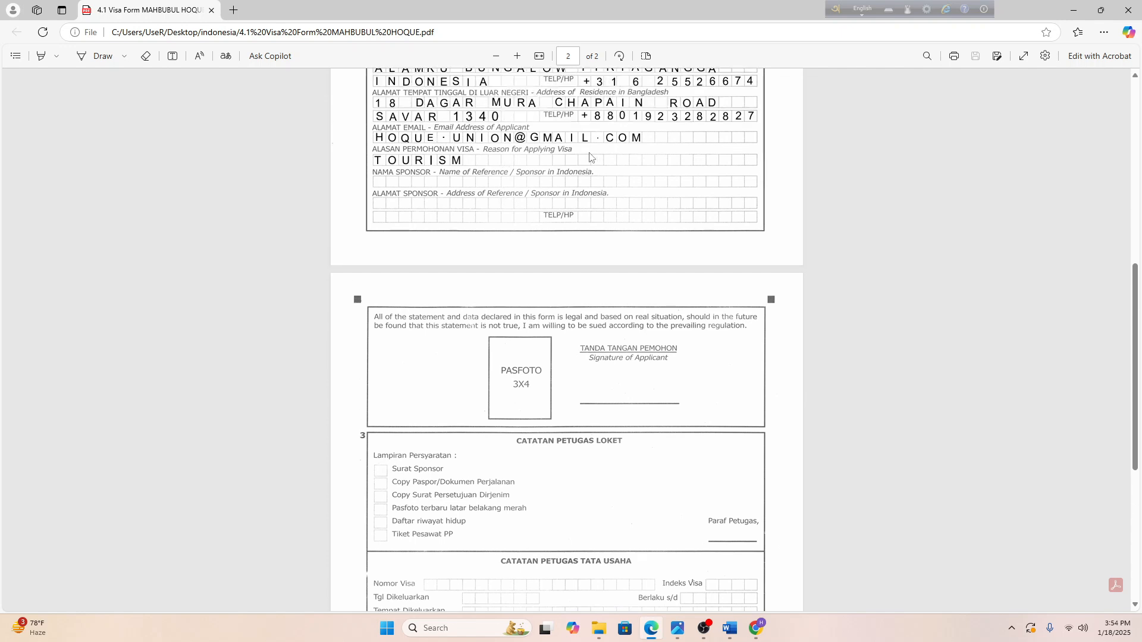
scroll(452, 145, "down", 1)
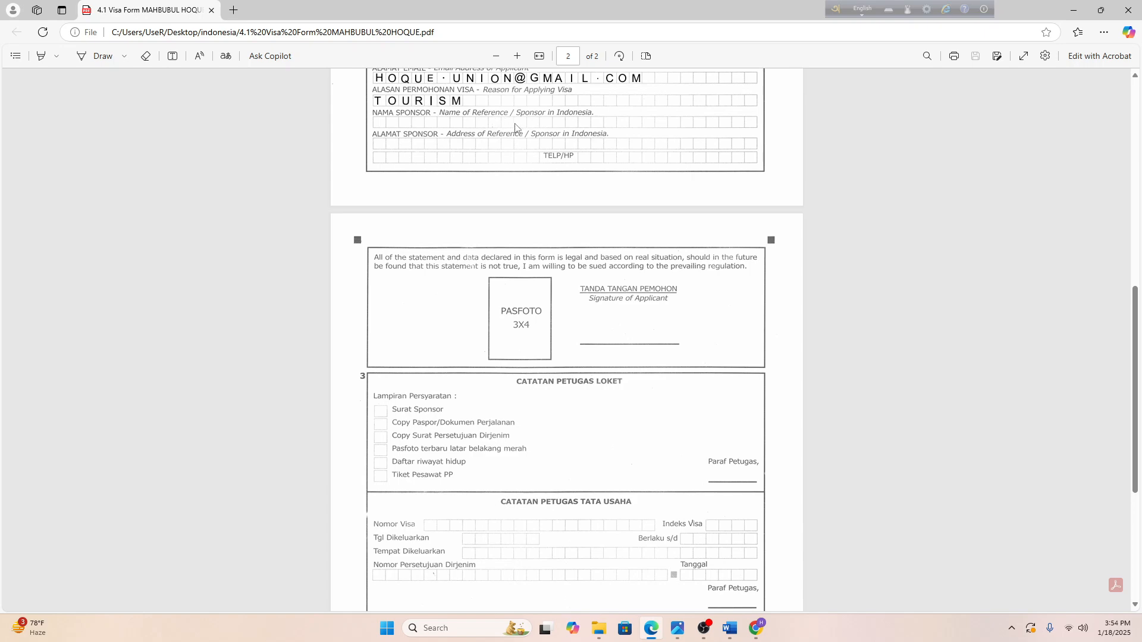
scroll(515, 126, "down", 2)
Recheck the completed first page, examine the second page's photo, signature and official-use sections, and return to the form's beginning
scroll(513, 126, "up", 8)
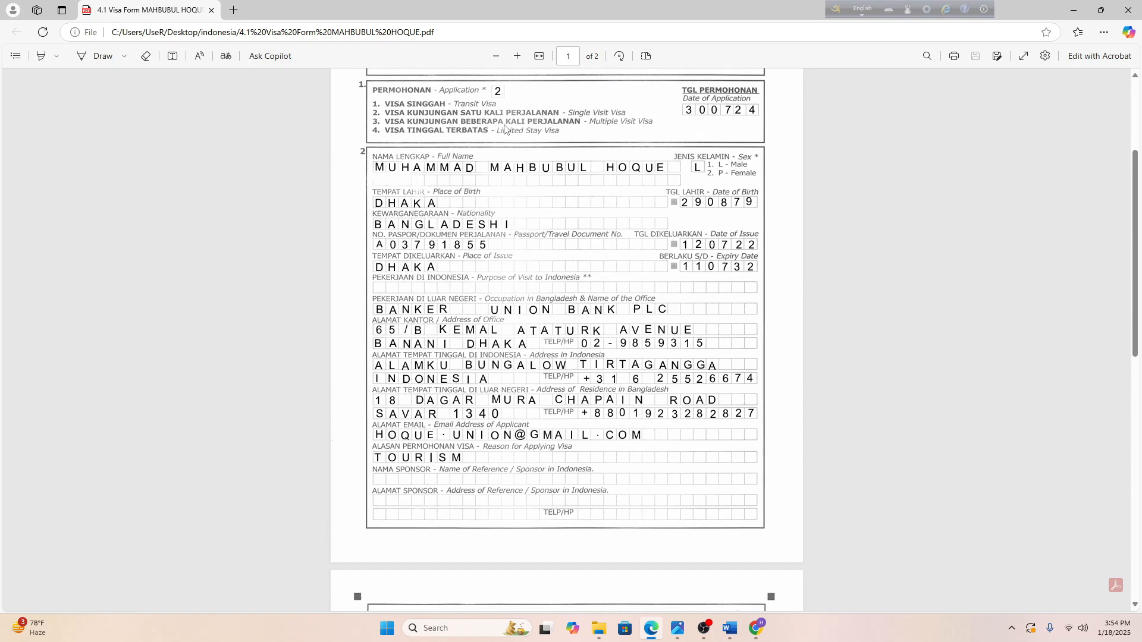
scroll(544, 245, "up", 3)
scroll(511, 255, "down", 10)
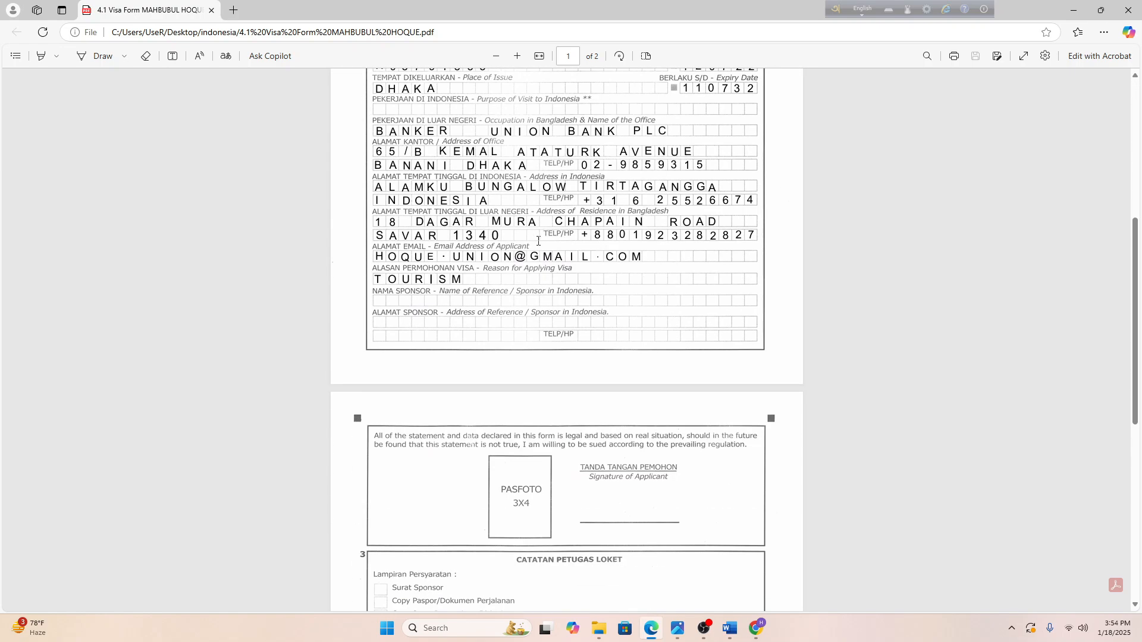
scroll(460, 274, "down", 1)
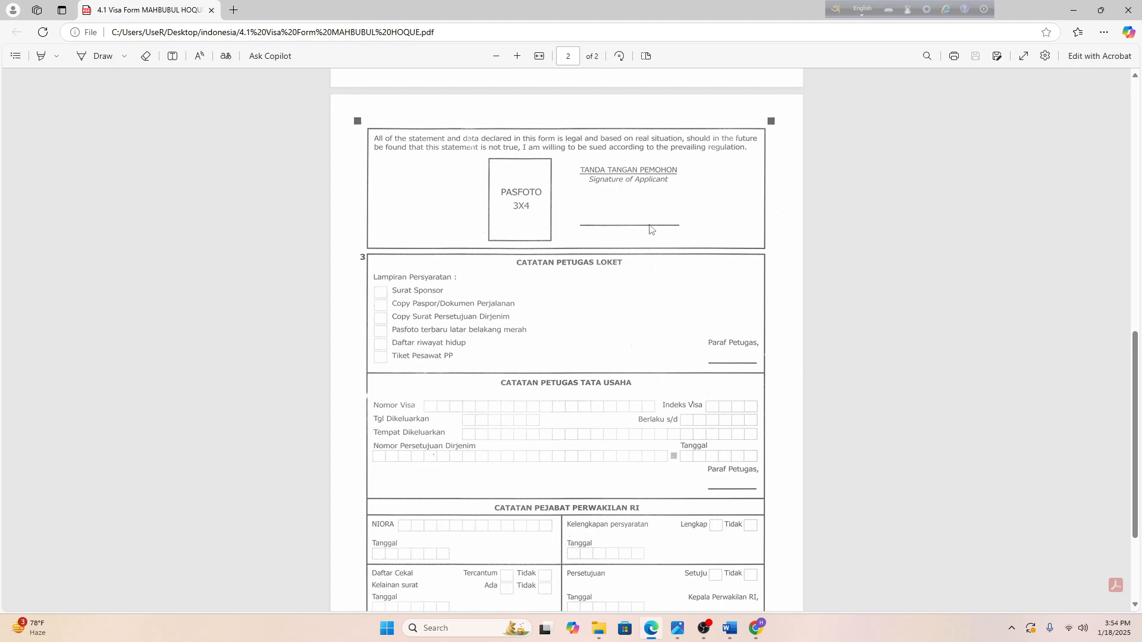
scroll(623, 221, "down", 3)
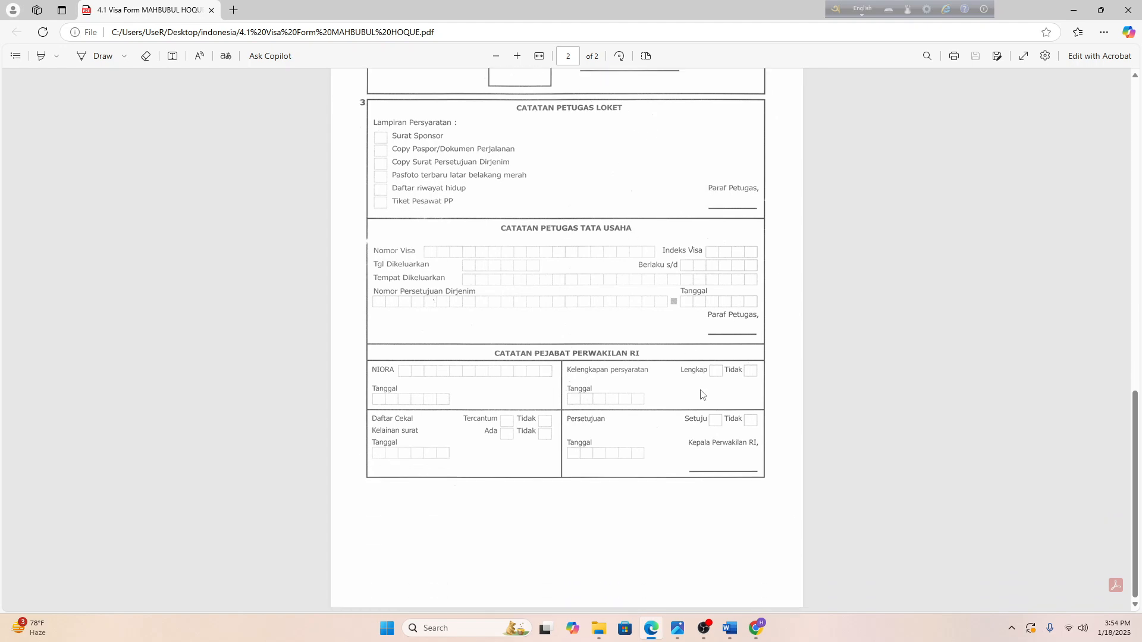
scroll(656, 386, "up", 15)
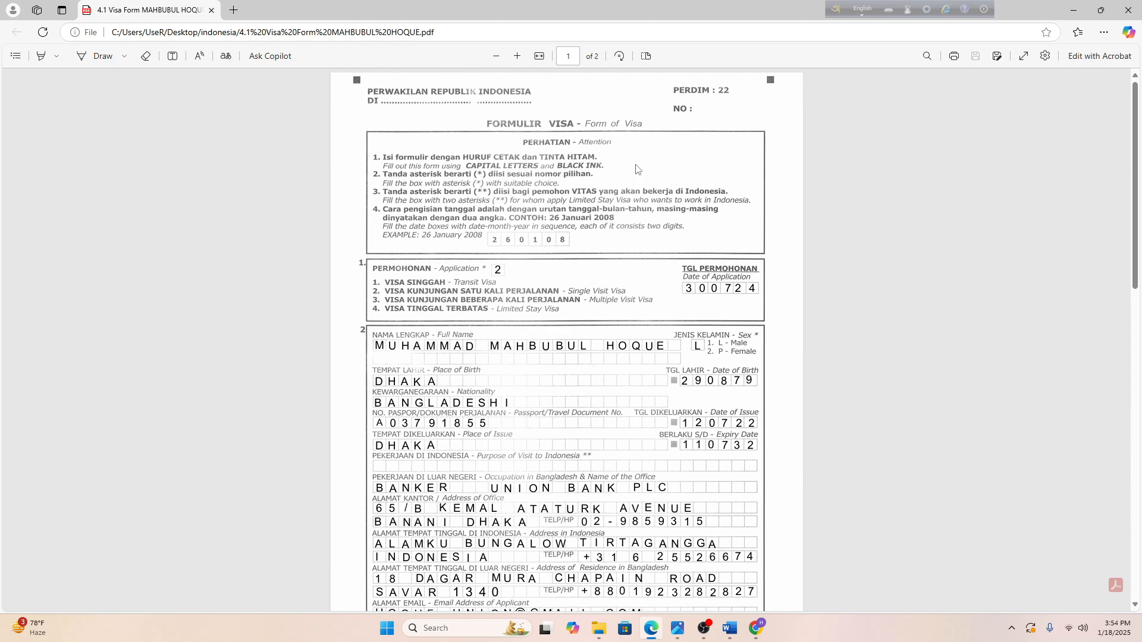
Skim the completed visa form through its second page and review the completed Financial Statement Letter in Word
scroll(598, 299, "down", 3)
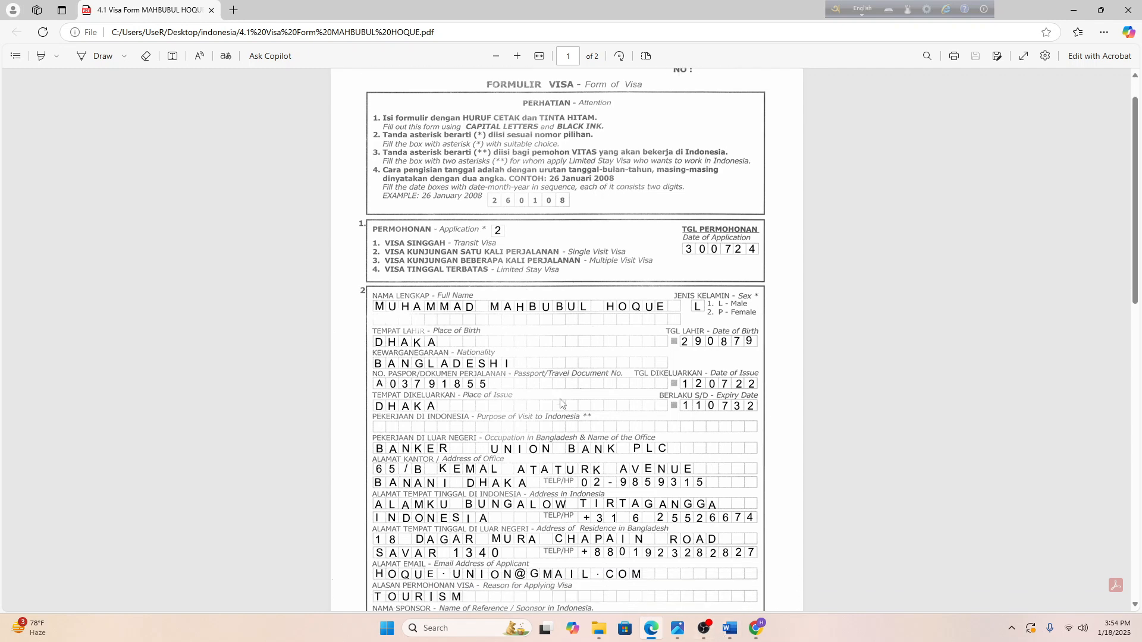
scroll(598, 299, "down", 15)
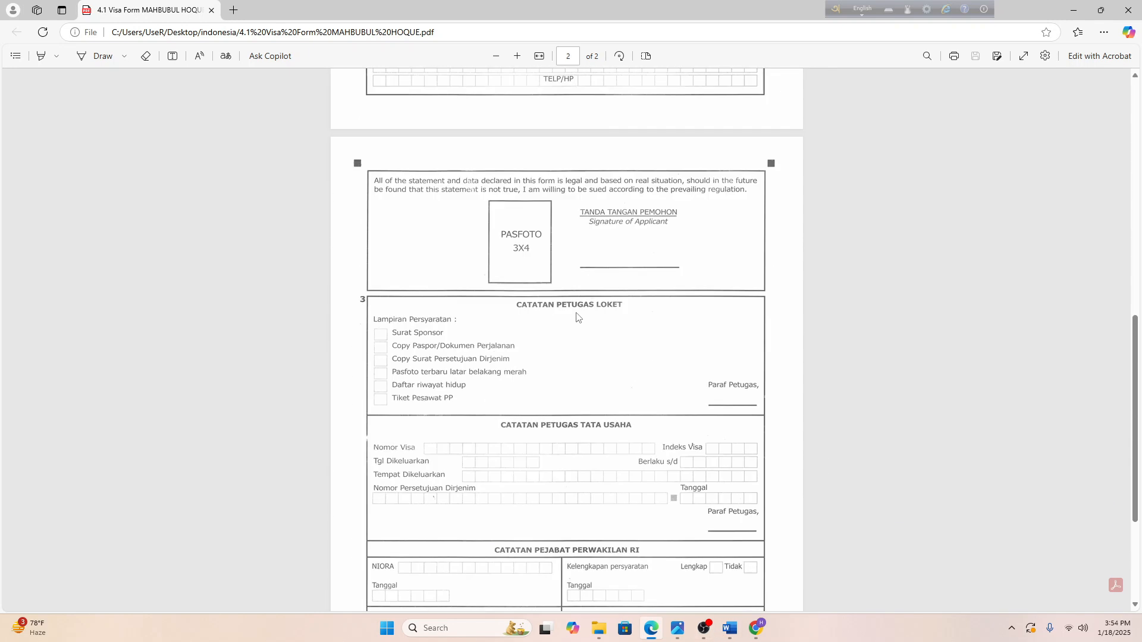
left_click(730, 628)
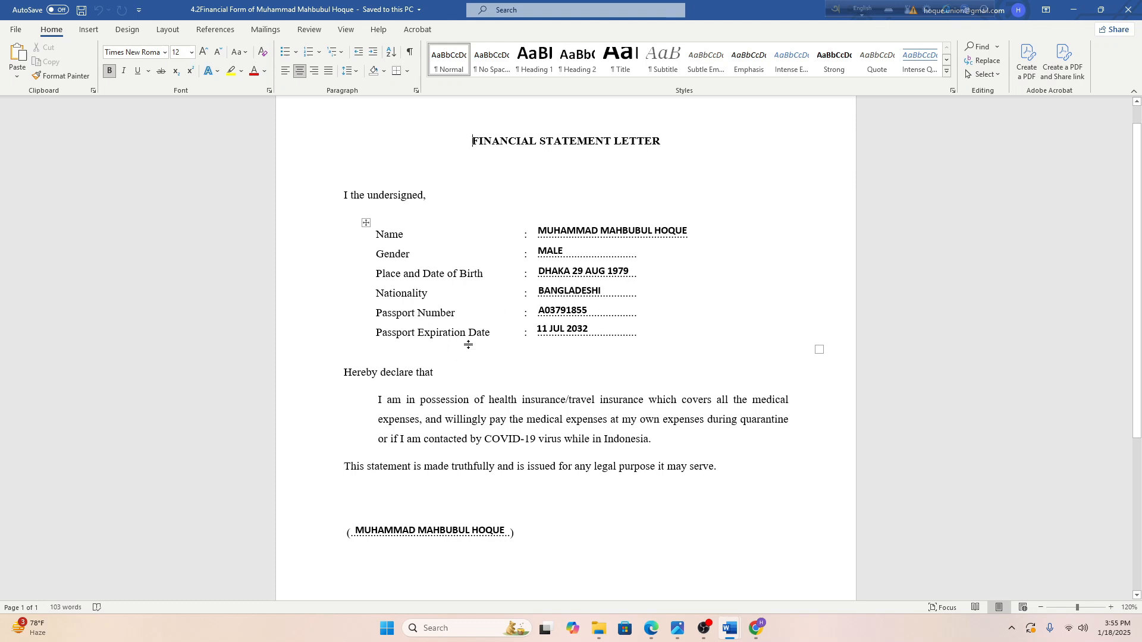
scroll(625, 329, "down", 2)
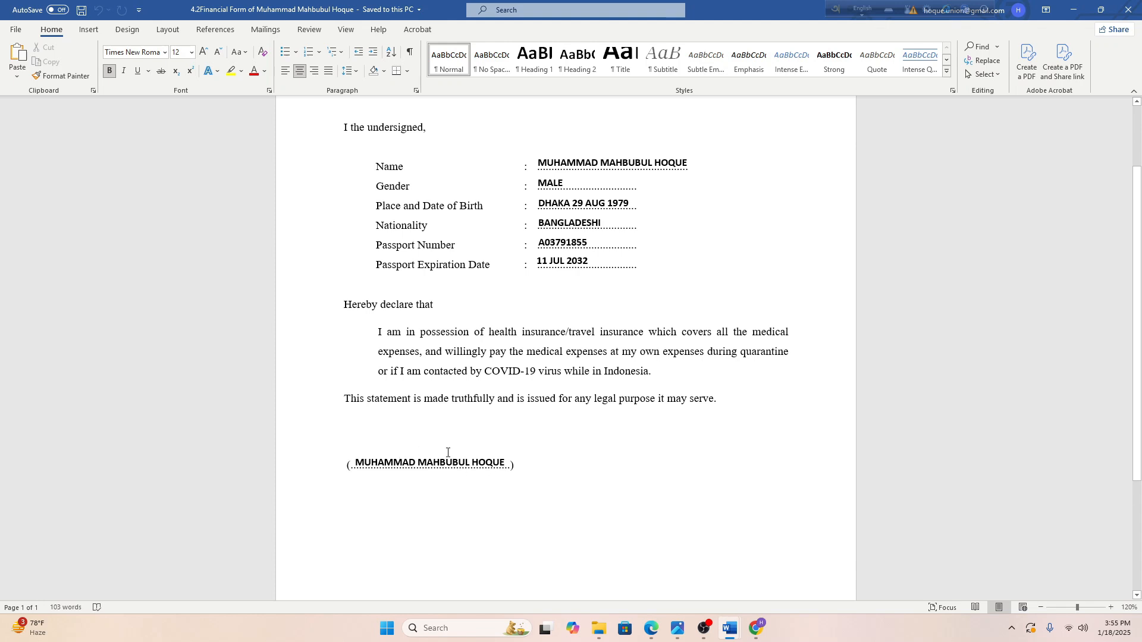
scroll(500, 461, "up", 3)
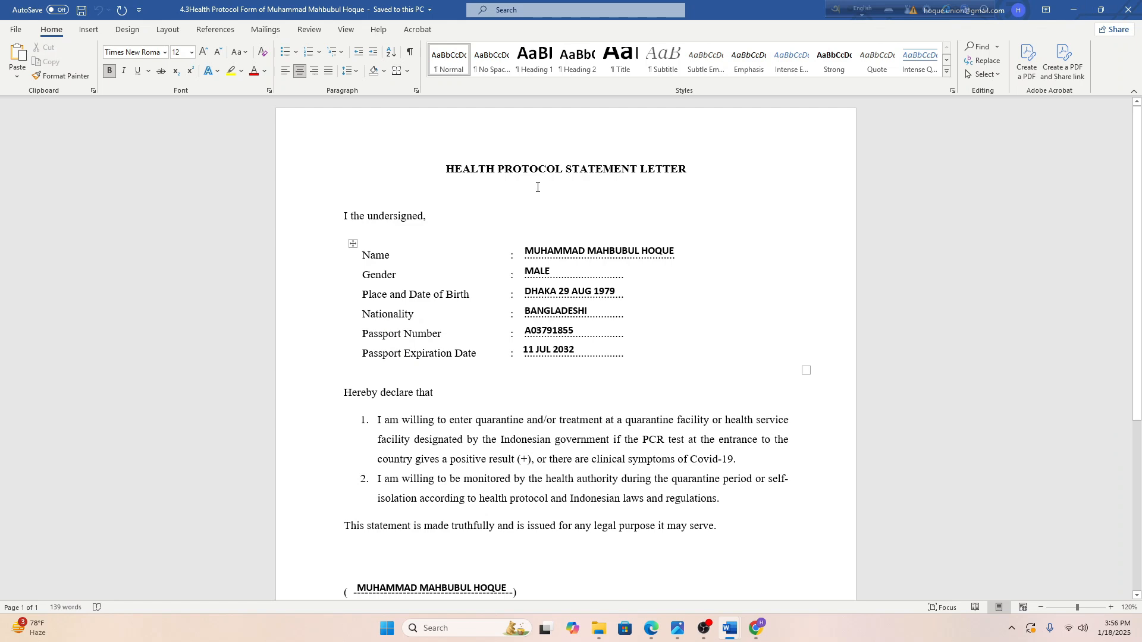
Review the completed Health Protocol Statement Letter from the applicant's details through the declarations to the signature line
key("ctrl+Home")
scroll(510, 563, "down", 2)
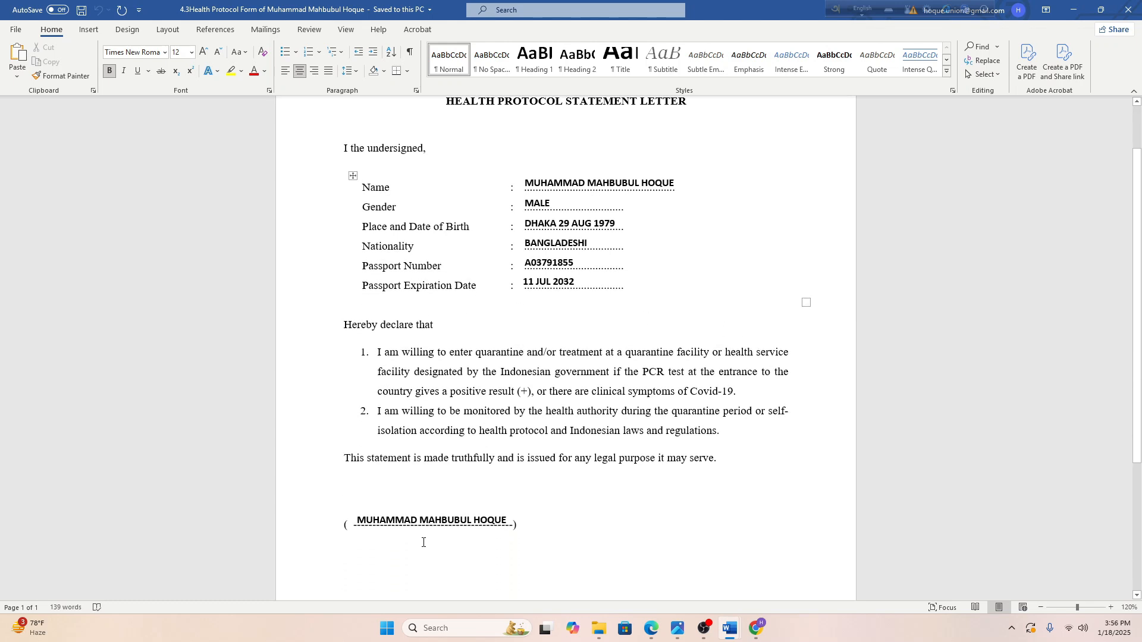
scroll(616, 446, "up", 2)
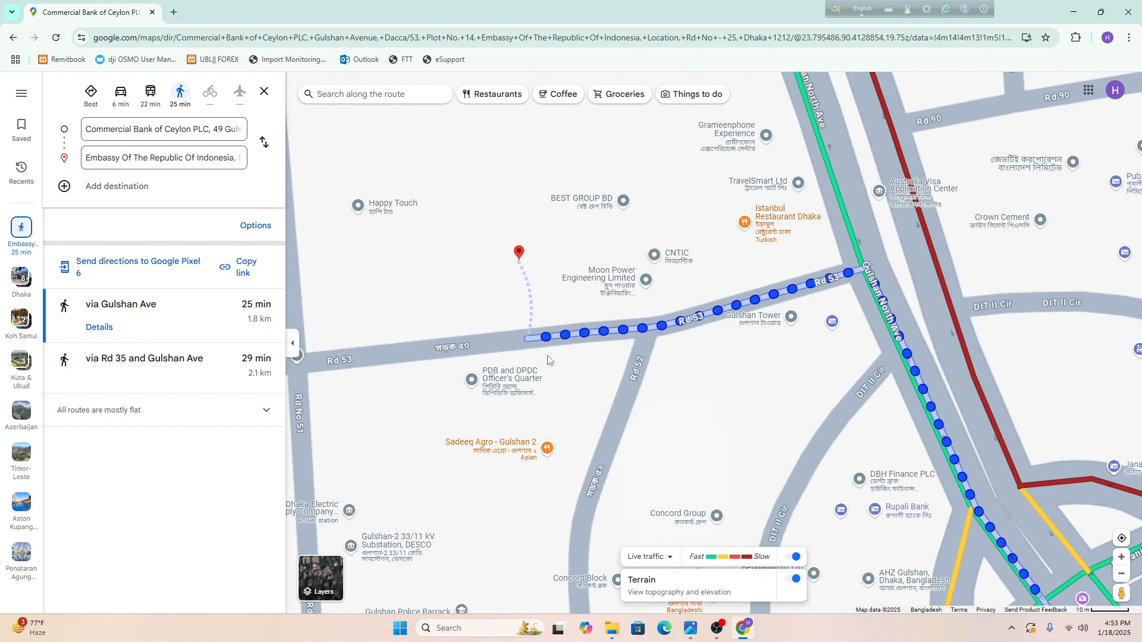
Examine the Indonesian Embassy's location off Rd 53 and the surrounding Gulshan 2 roads on the Google Maps walking route
scroll(618, 395, "down", 3)
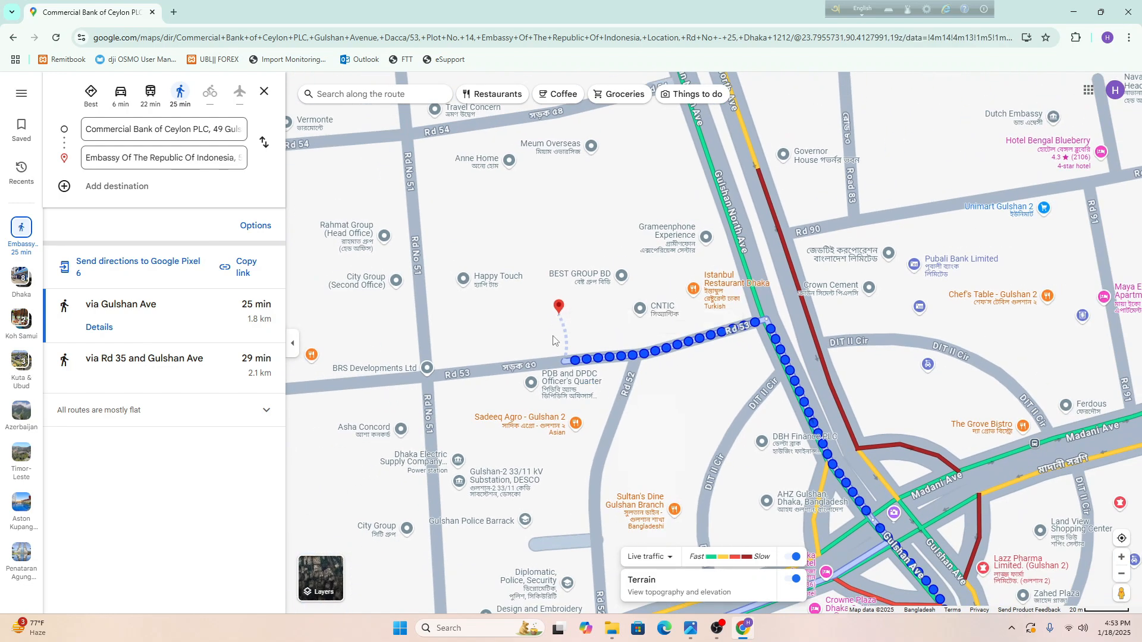
scroll(560, 315, "down", 2)
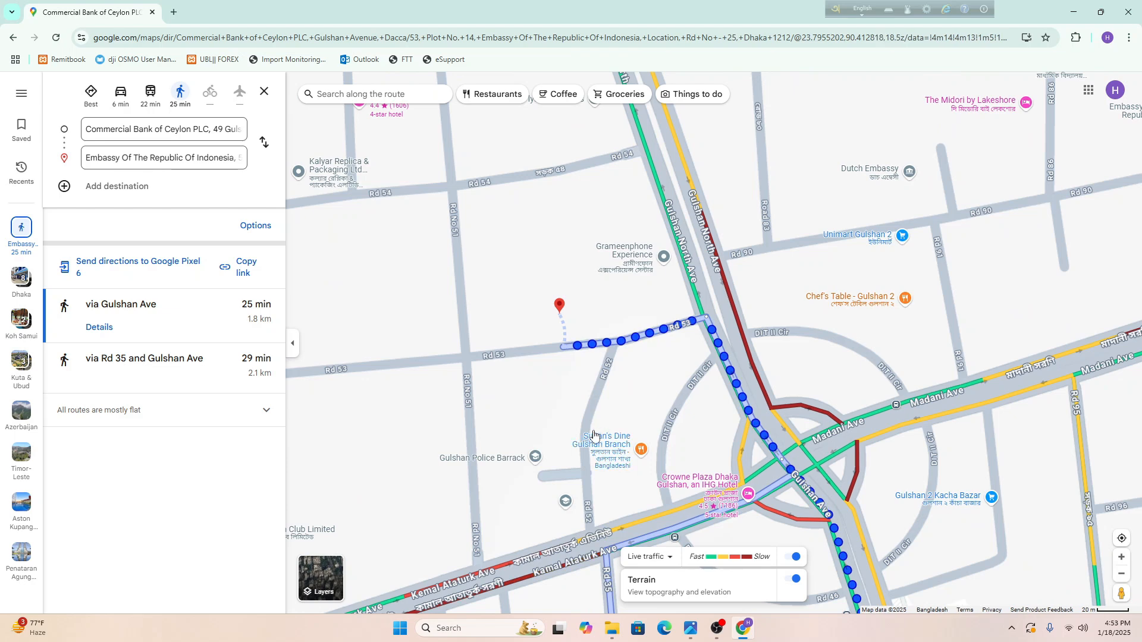
left_click_drag(589, 423, 633, 238)
scroll(633, 239, "down", 1)
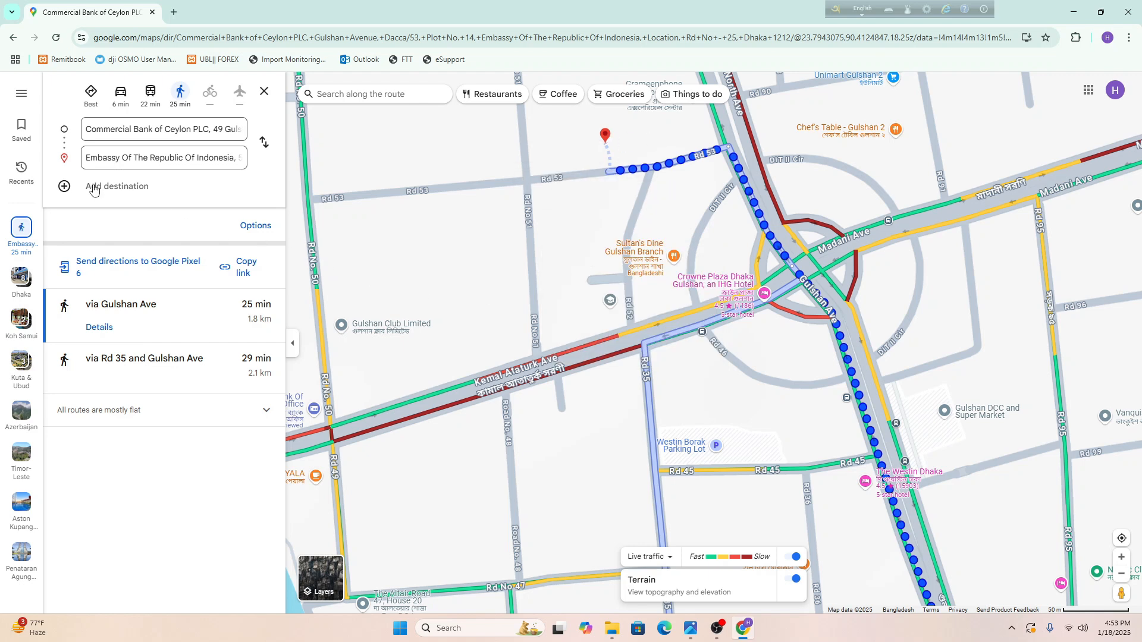
left_click_drag(651, 269, 588, 208)
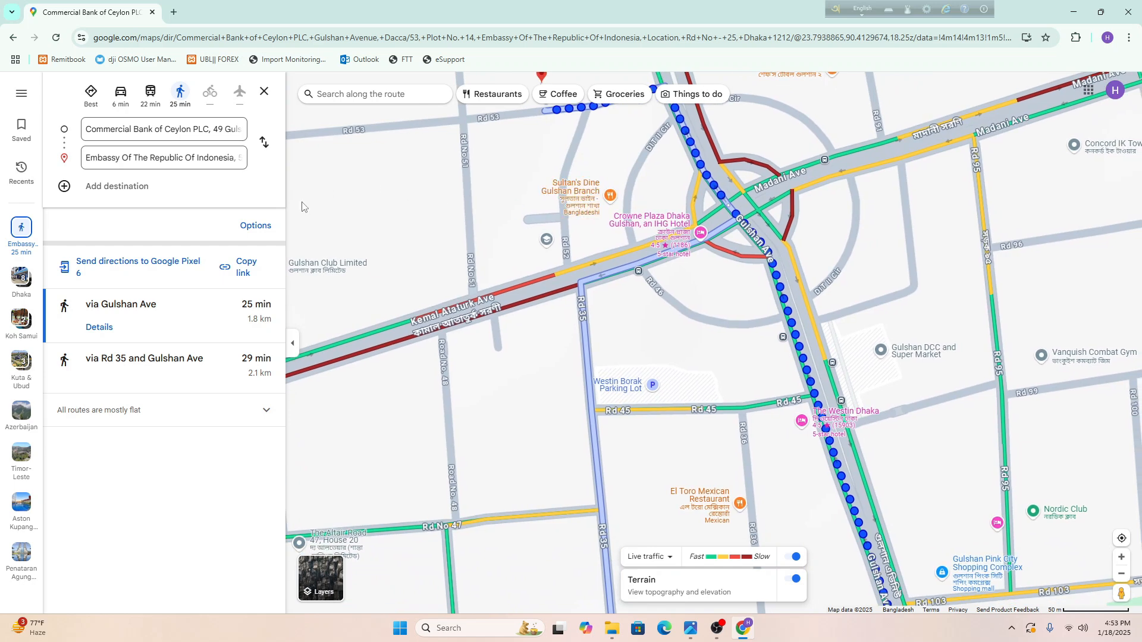
left_click_drag(523, 163, 529, 199)
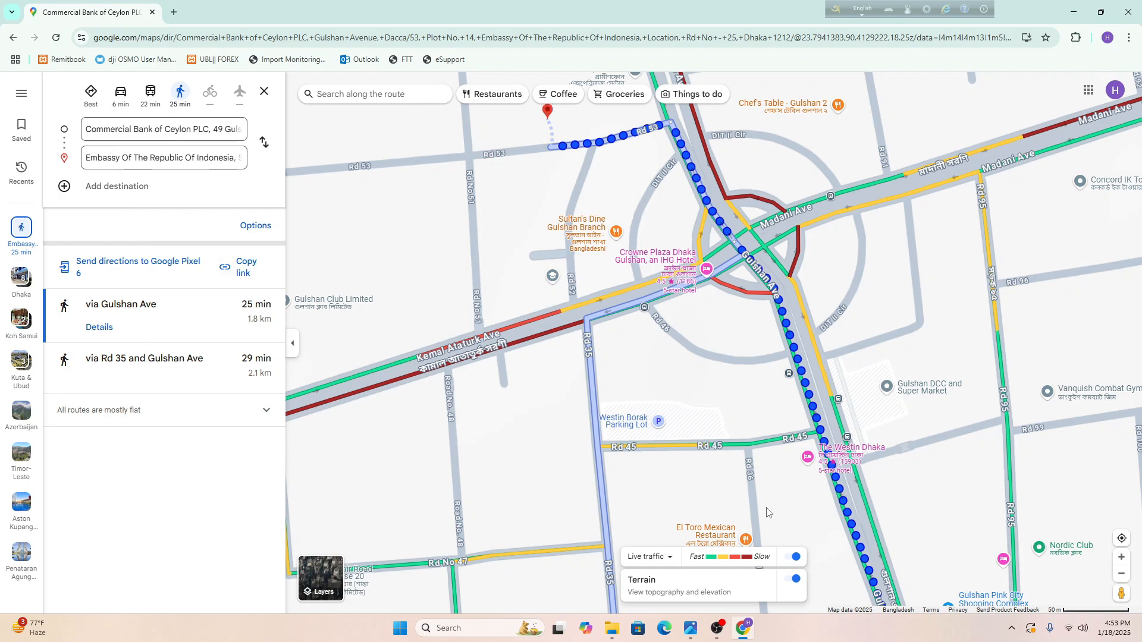
Follow the walking route along Gulshan Ave from the embassy back to its start at Commercial Bank of Ceylon PLC
scroll(767, 513, "down", 3)
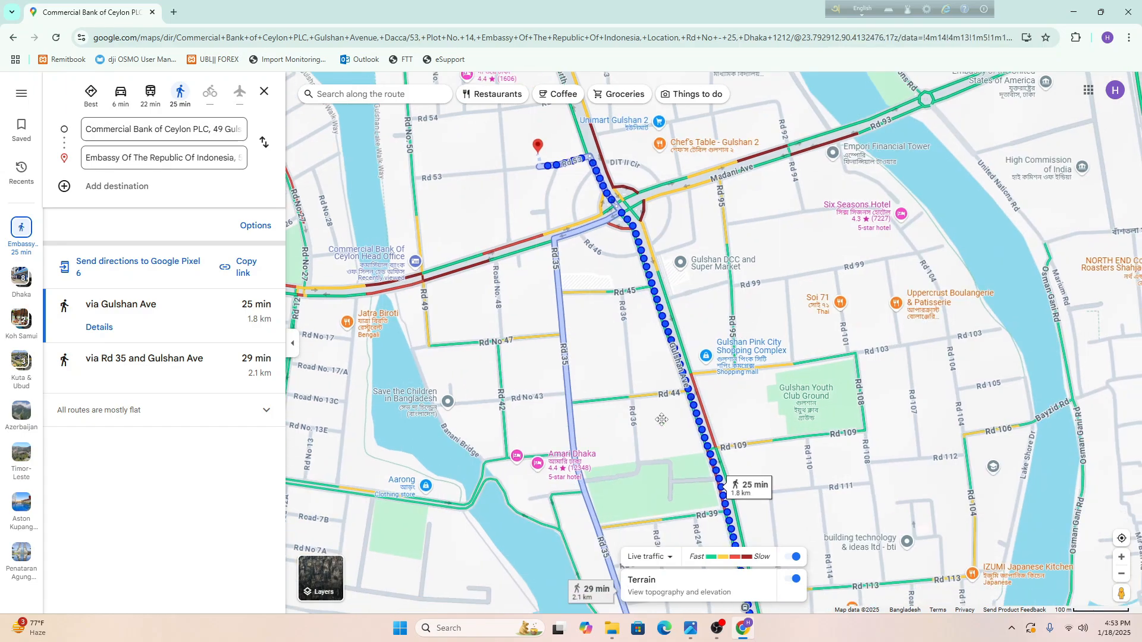
left_click_drag(662, 420, 611, 169)
scroll(685, 505, "down", 3)
left_click_drag(660, 465, 654, 267)
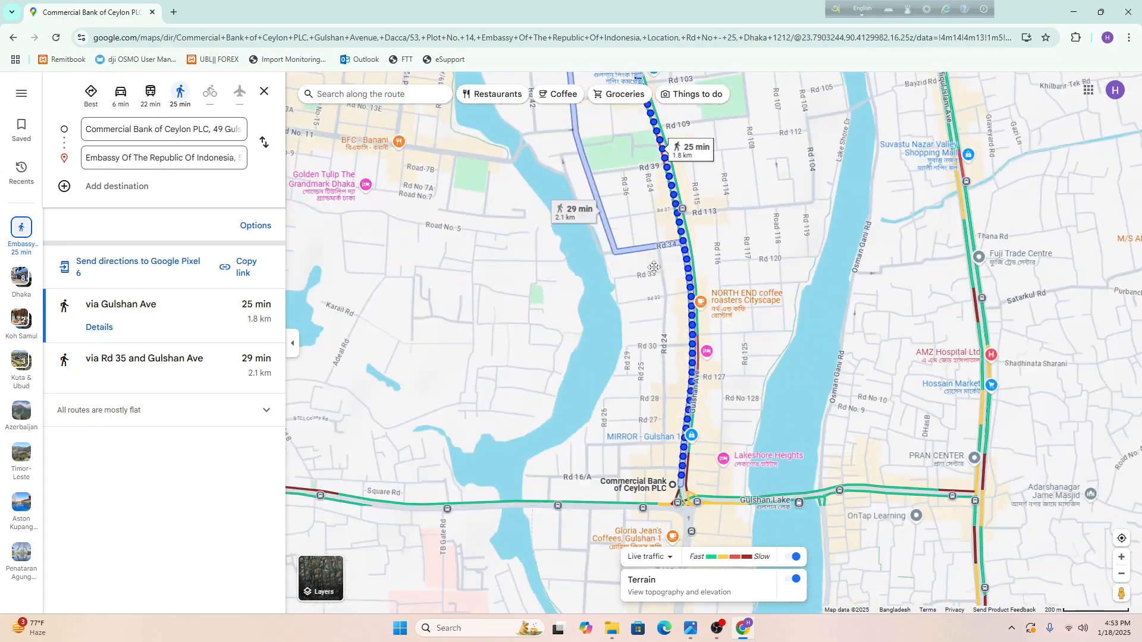
left_click_drag(674, 500, 668, 405)
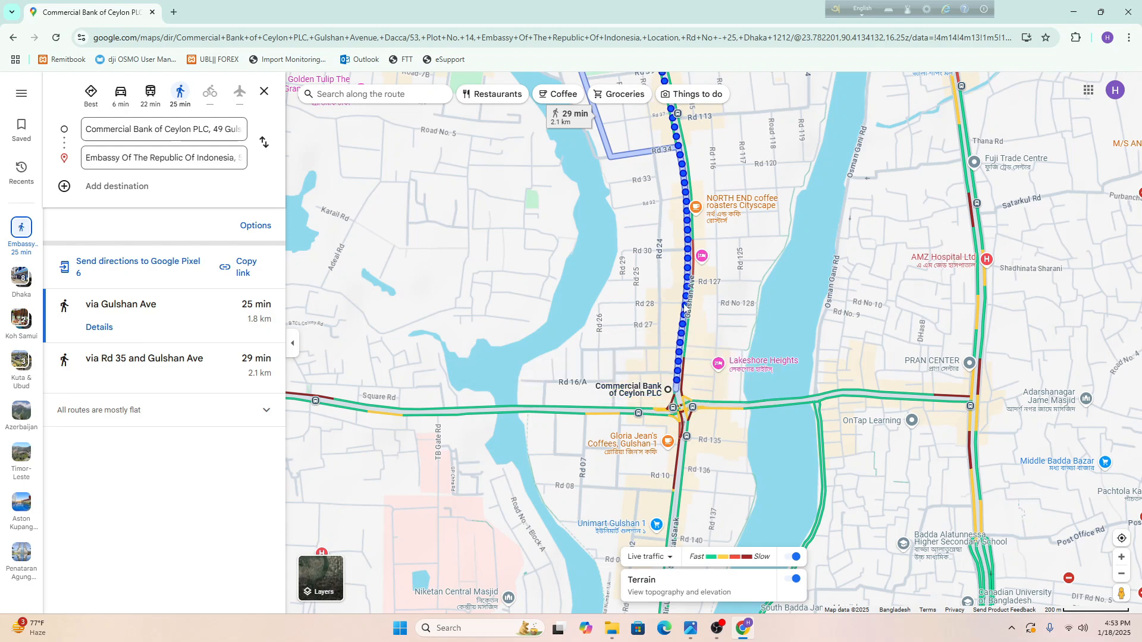
Trace the route from the bank back to the embassy and examine its end point on Rd 53 up close
left_click_drag(616, 324, 657, 485)
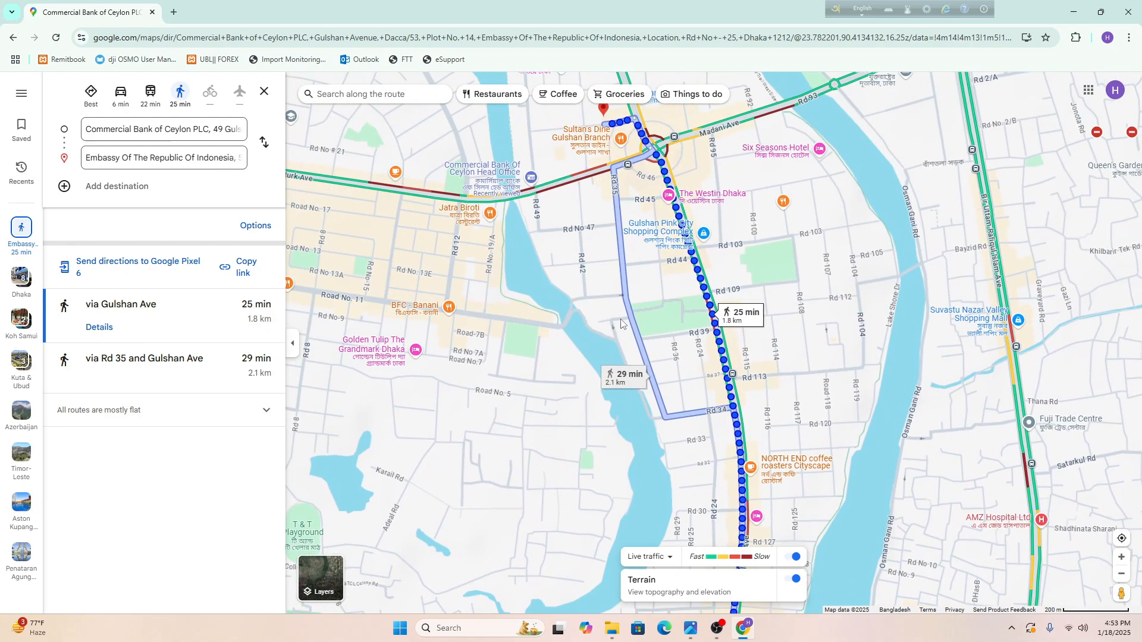
left_click_drag(624, 311, 694, 482)
scroll(684, 303, "up", 5)
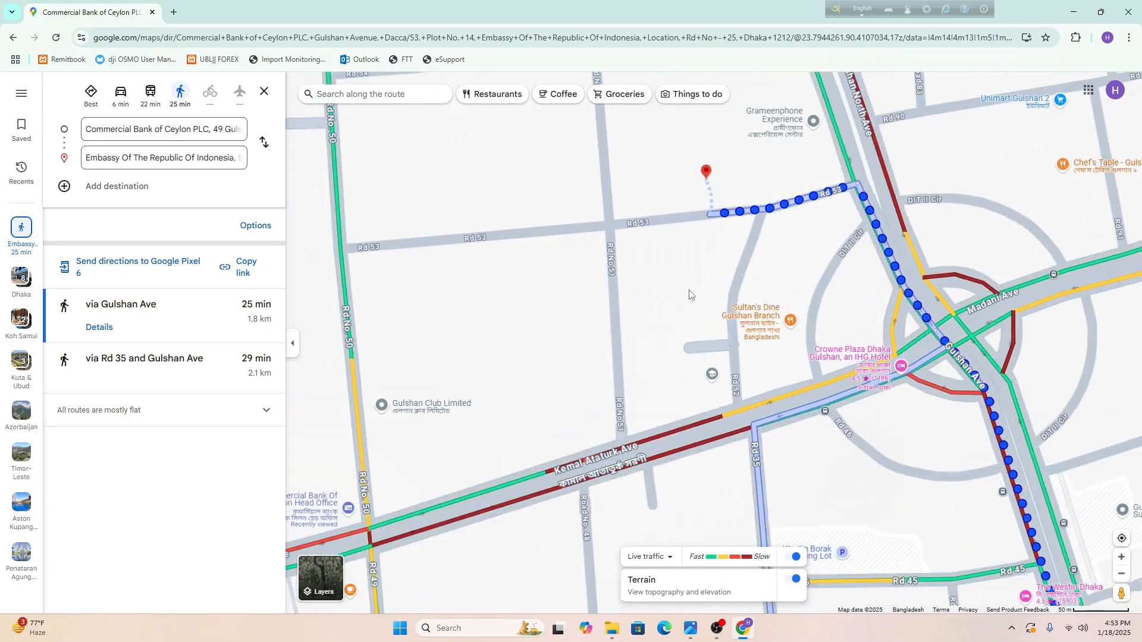
left_click_drag(715, 224, 726, 313)
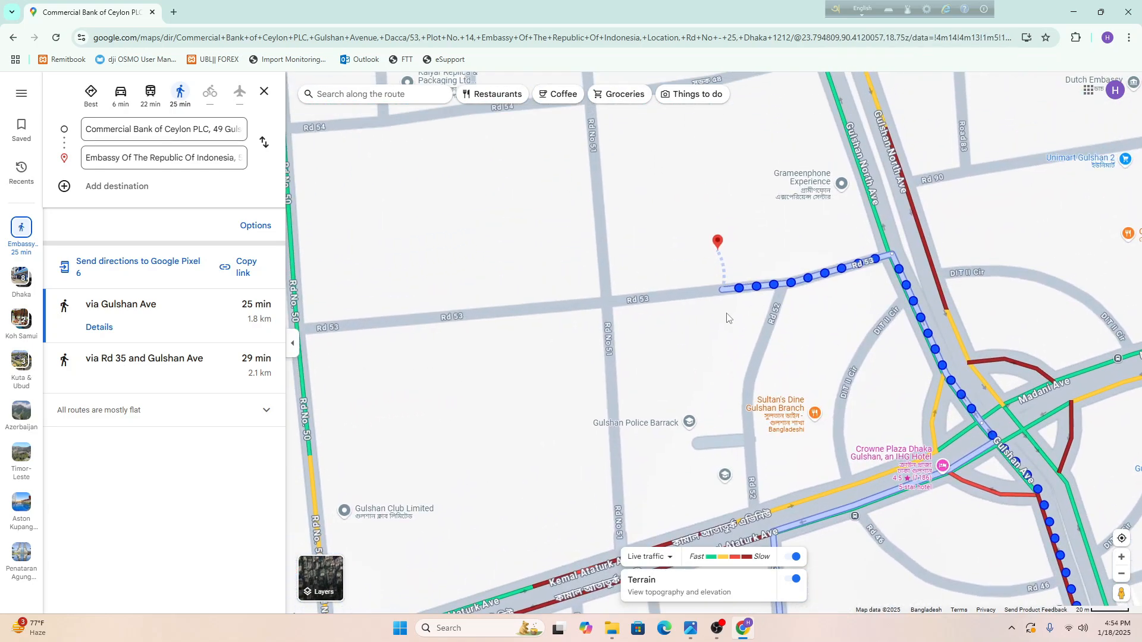
scroll(729, 310, "up", 2)
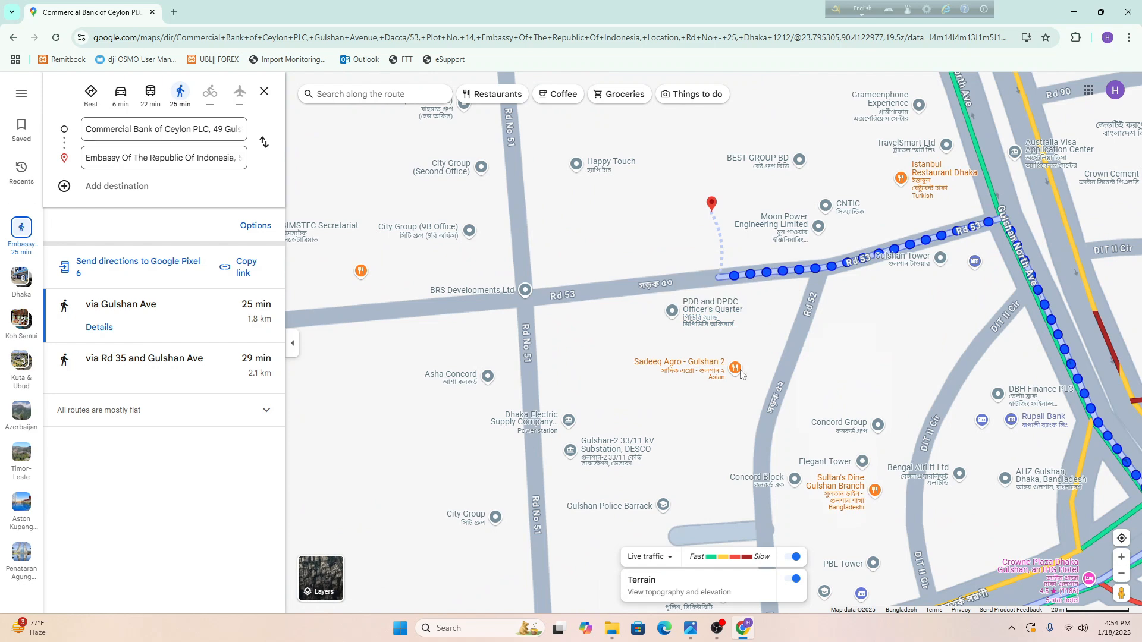
mouse_move(708, 366)
scroll(733, 285, "up", 2)
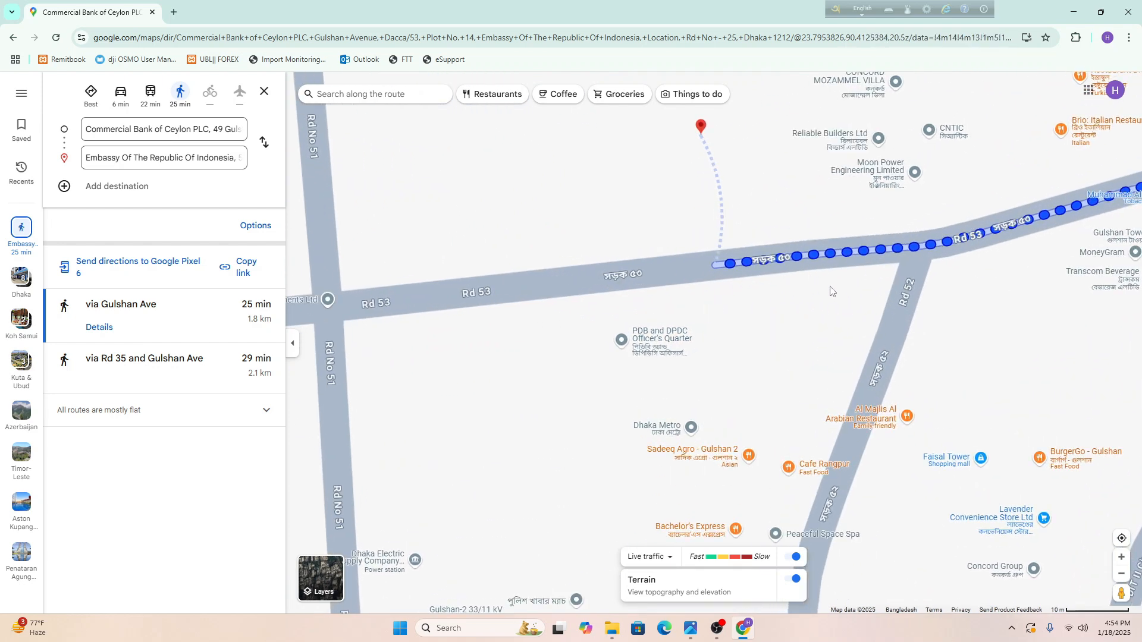